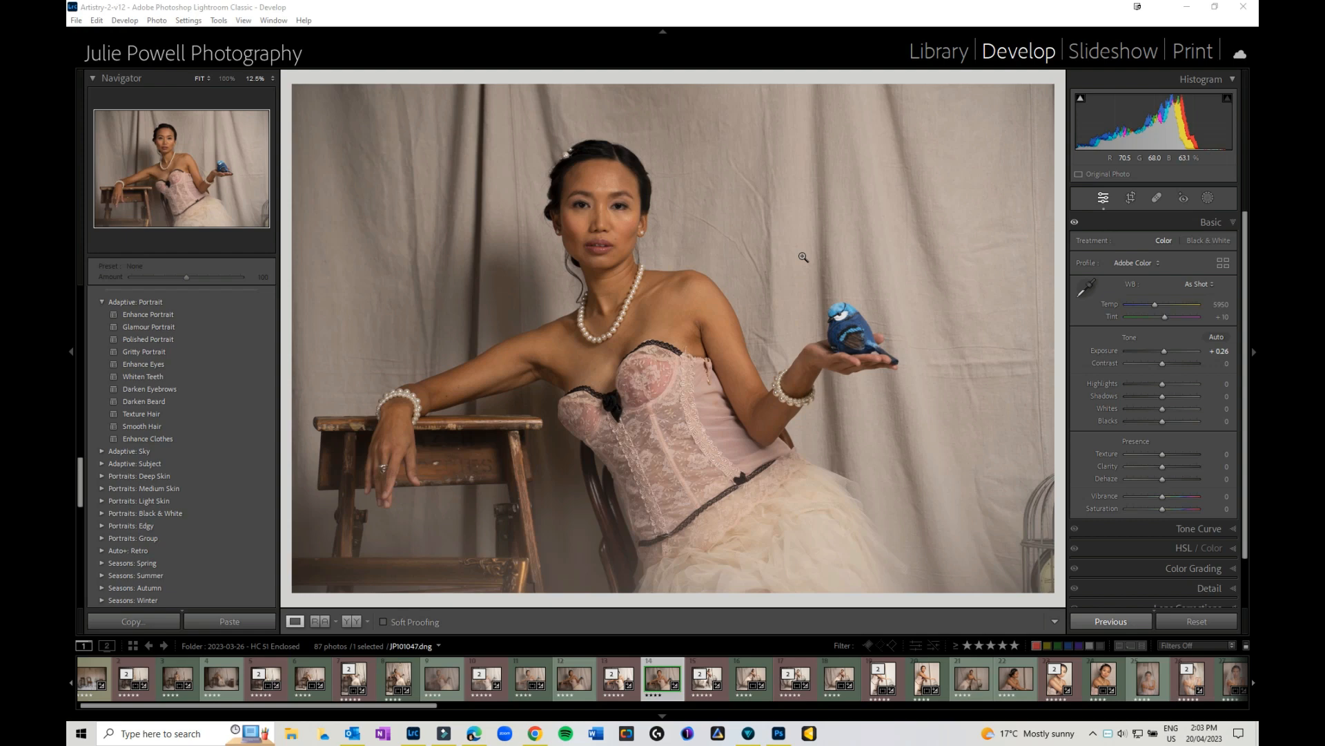
Check the installed Lightroom Classic release in the program's version information and close it.
{"action": "left_click", "coordinate": [303, 21]}
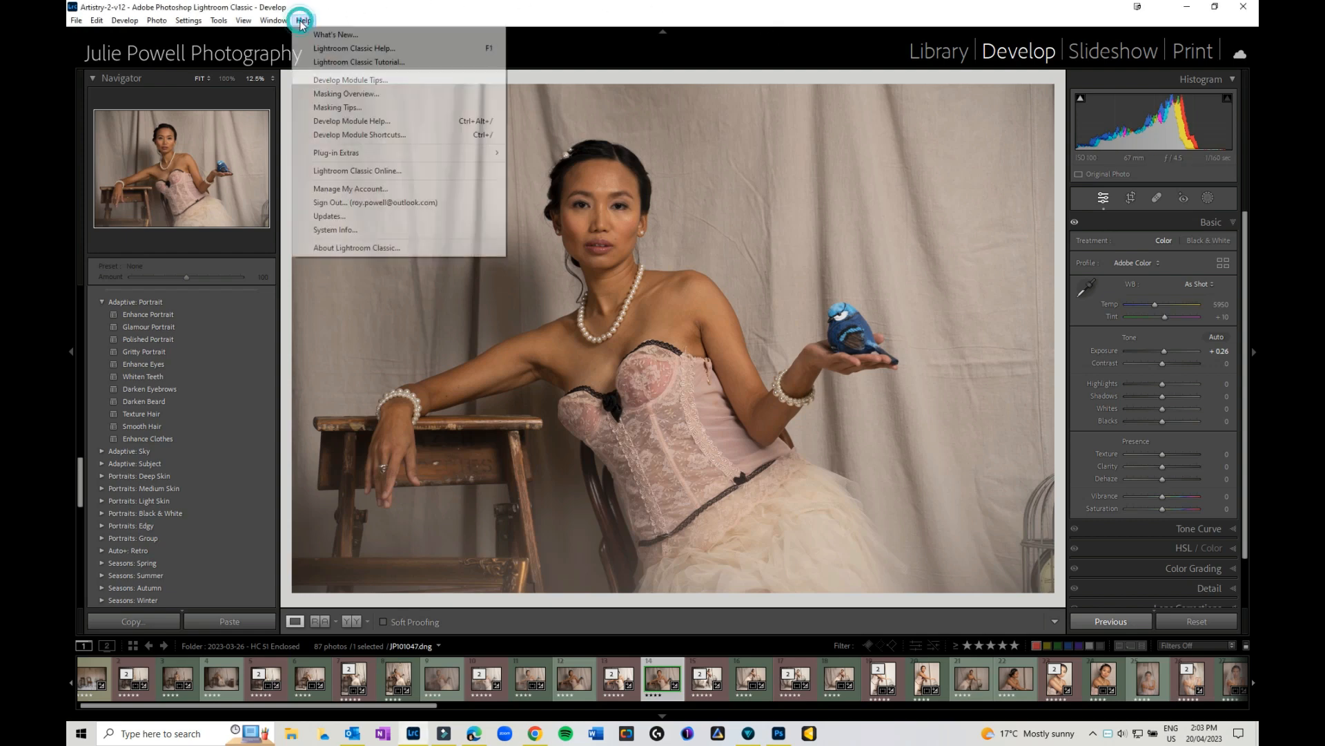
{"action": "left_click", "coordinate": [363, 248]}
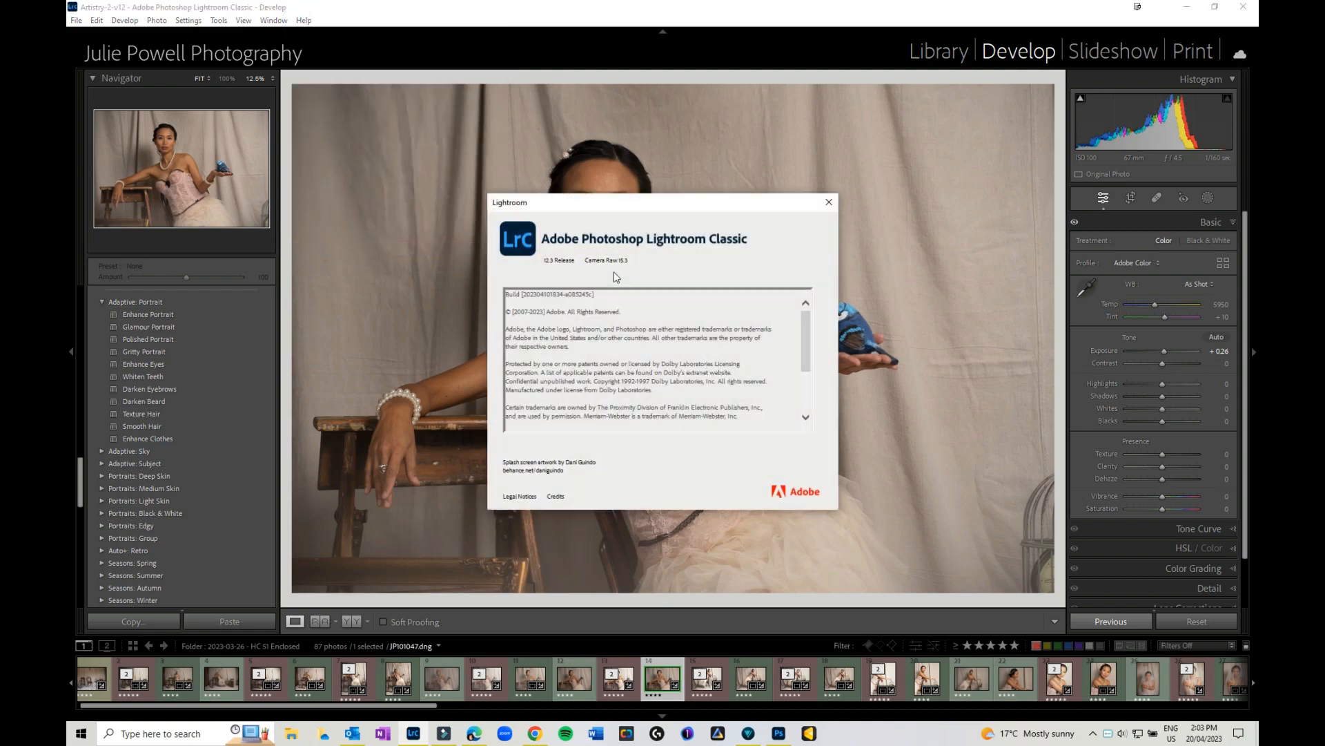
{"action": "left_click", "coordinate": [831, 207]}
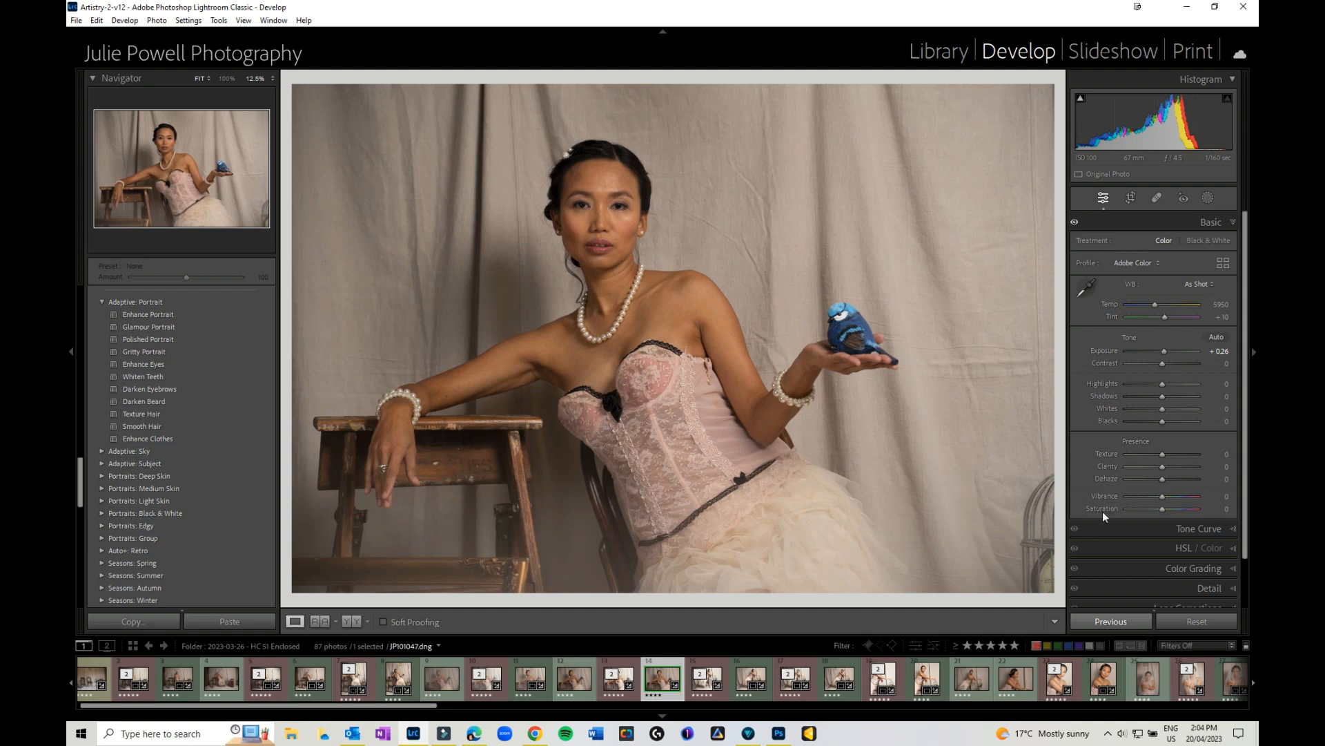
Darken the photo's midtones by lowering the tone curve to output 96 at input 113.
{"action": "left_click", "coordinate": [1136, 527]}
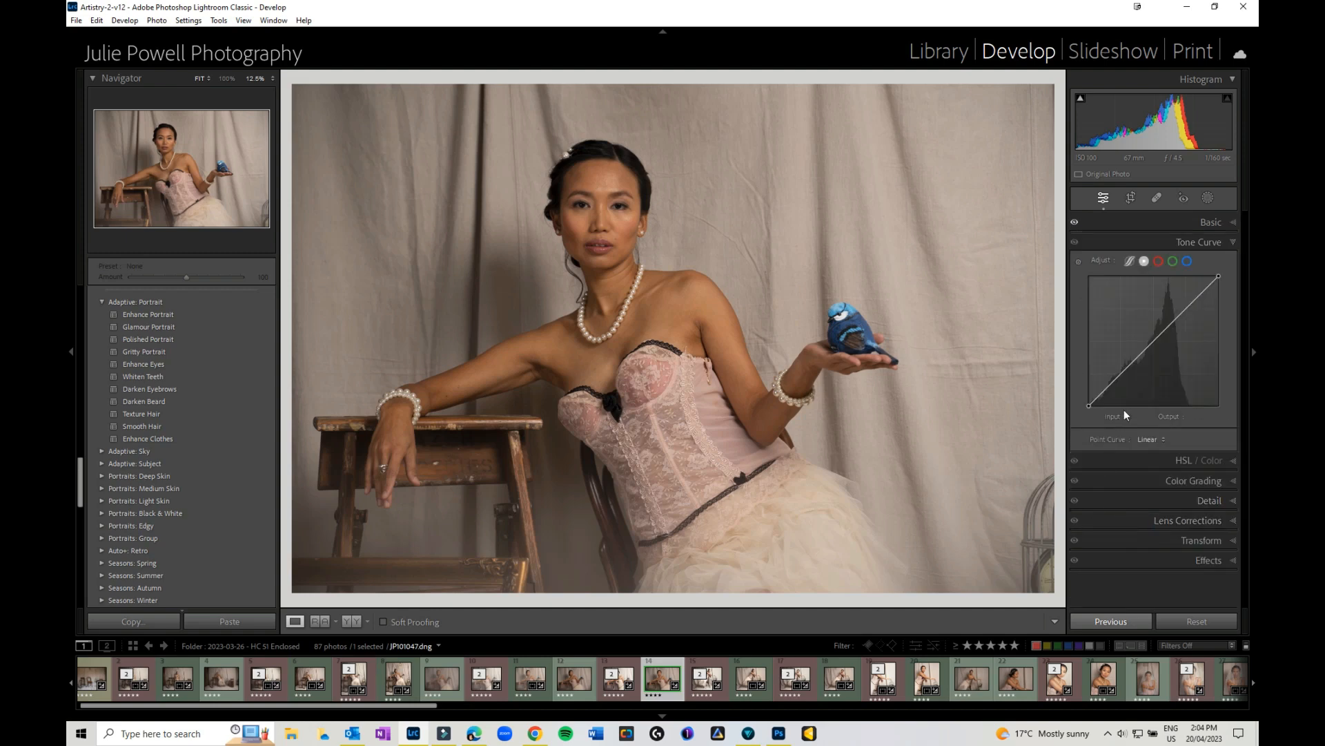
{"action": "left_click_drag", "start_coordinate": [1146, 349], "coordinate": [1146, 358]}
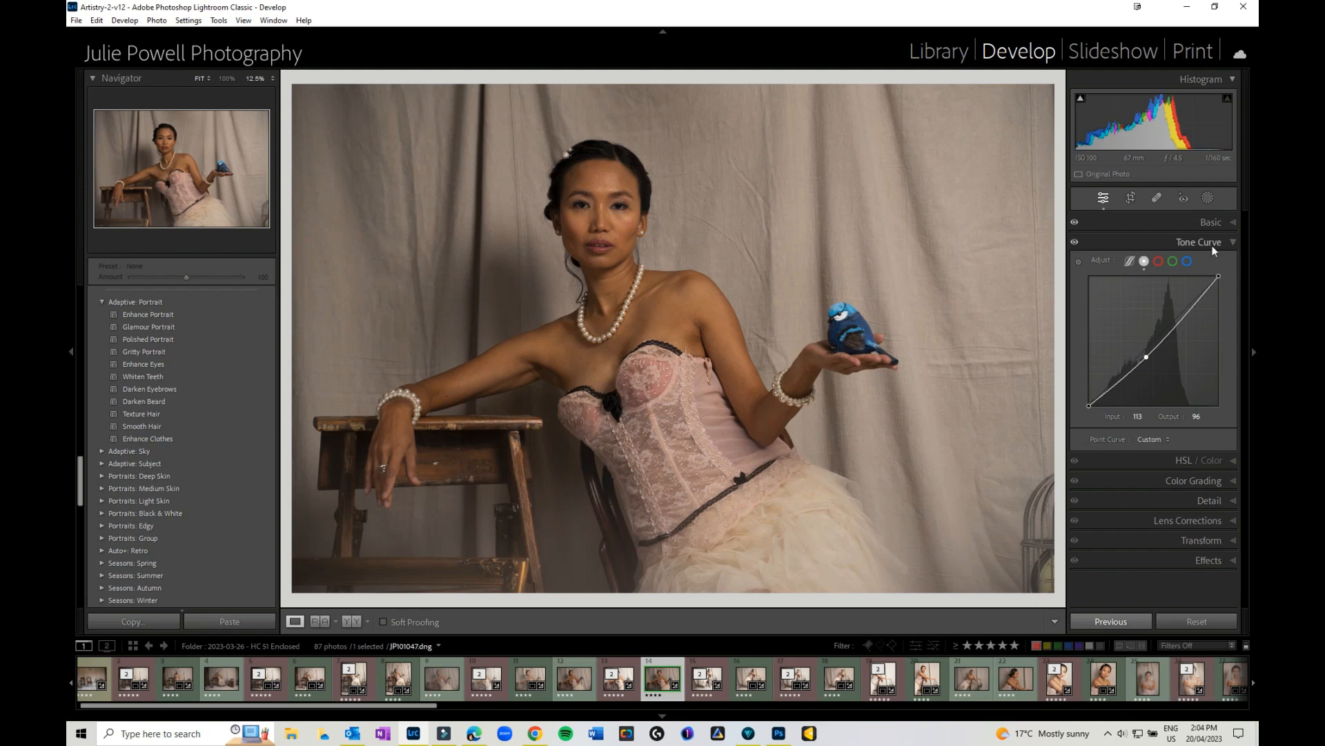
{"action": "left_click", "coordinate": [1233, 243]}
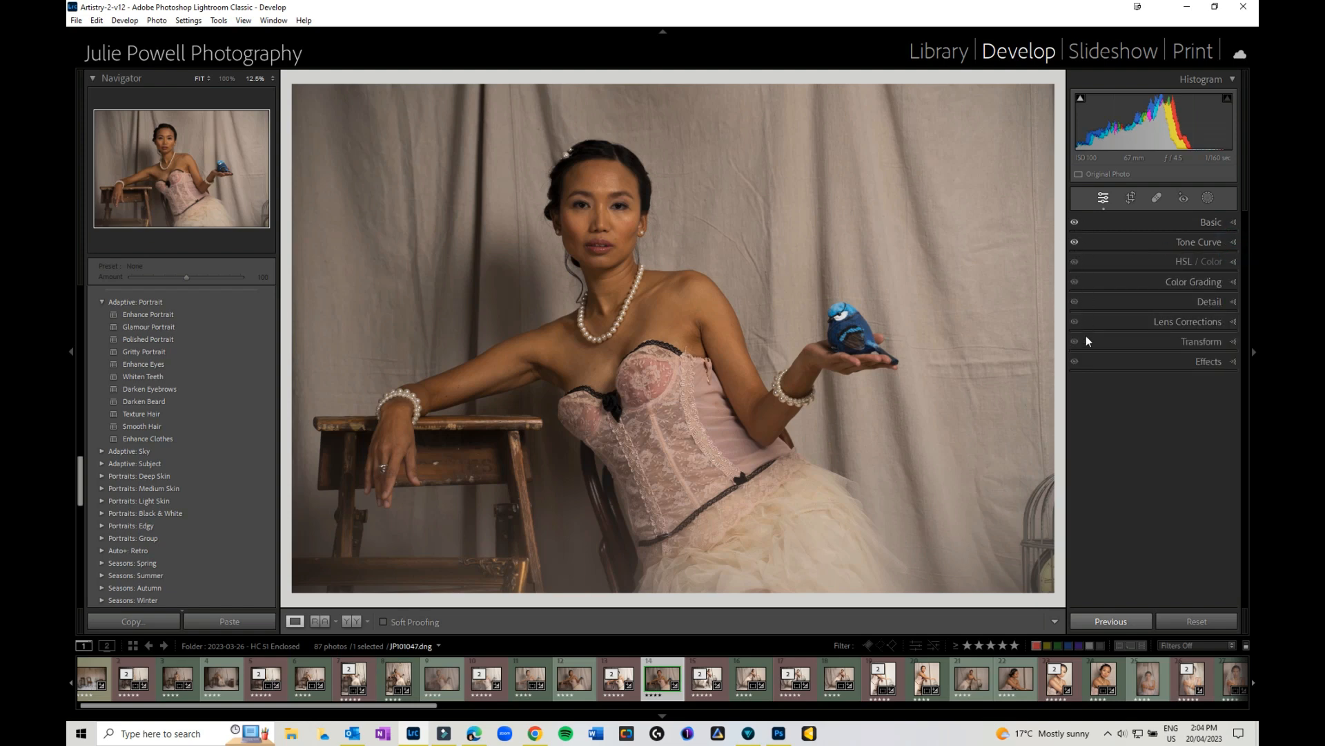
Create separate masks for Person 1's facial skin, body skin, eyebrows, eye sclera, iris and pupil, lips, teeth, hair and clothes.
{"action": "left_click", "coordinate": [1208, 198]}
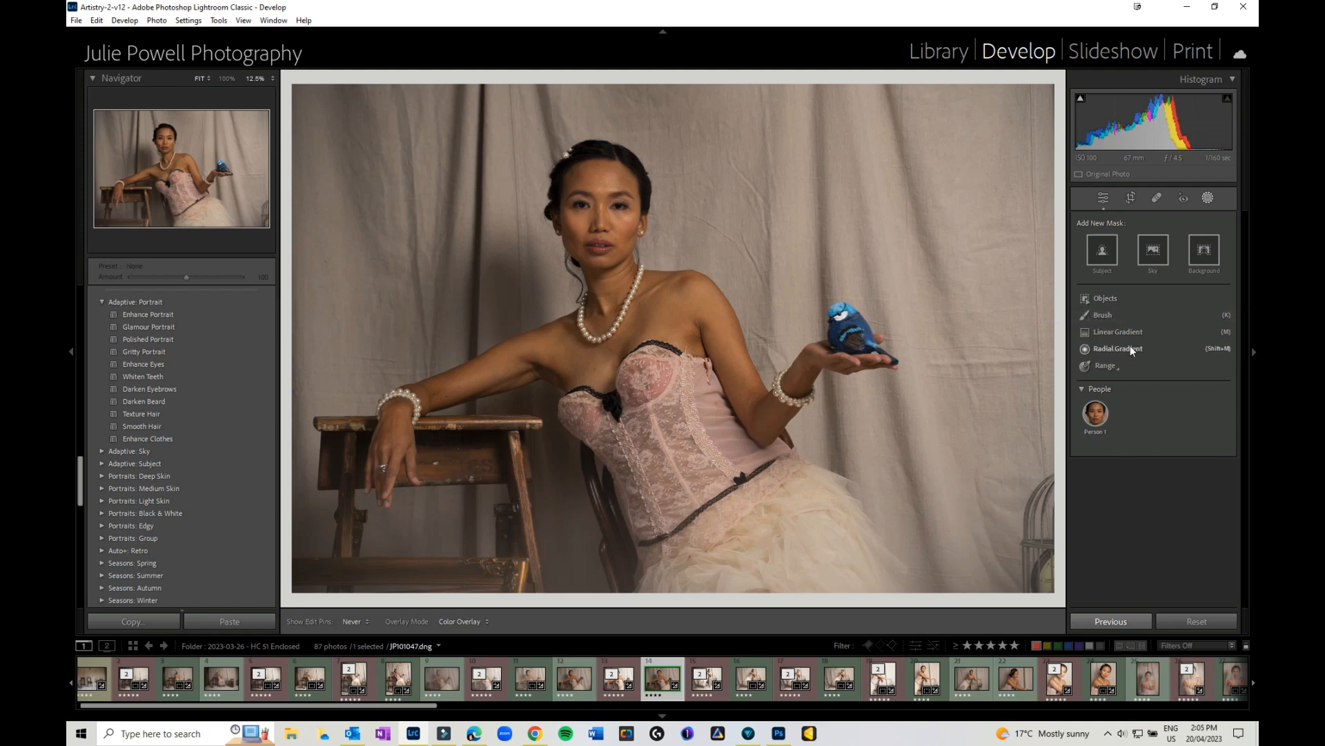
{"action": "left_click", "coordinate": [1096, 414]}
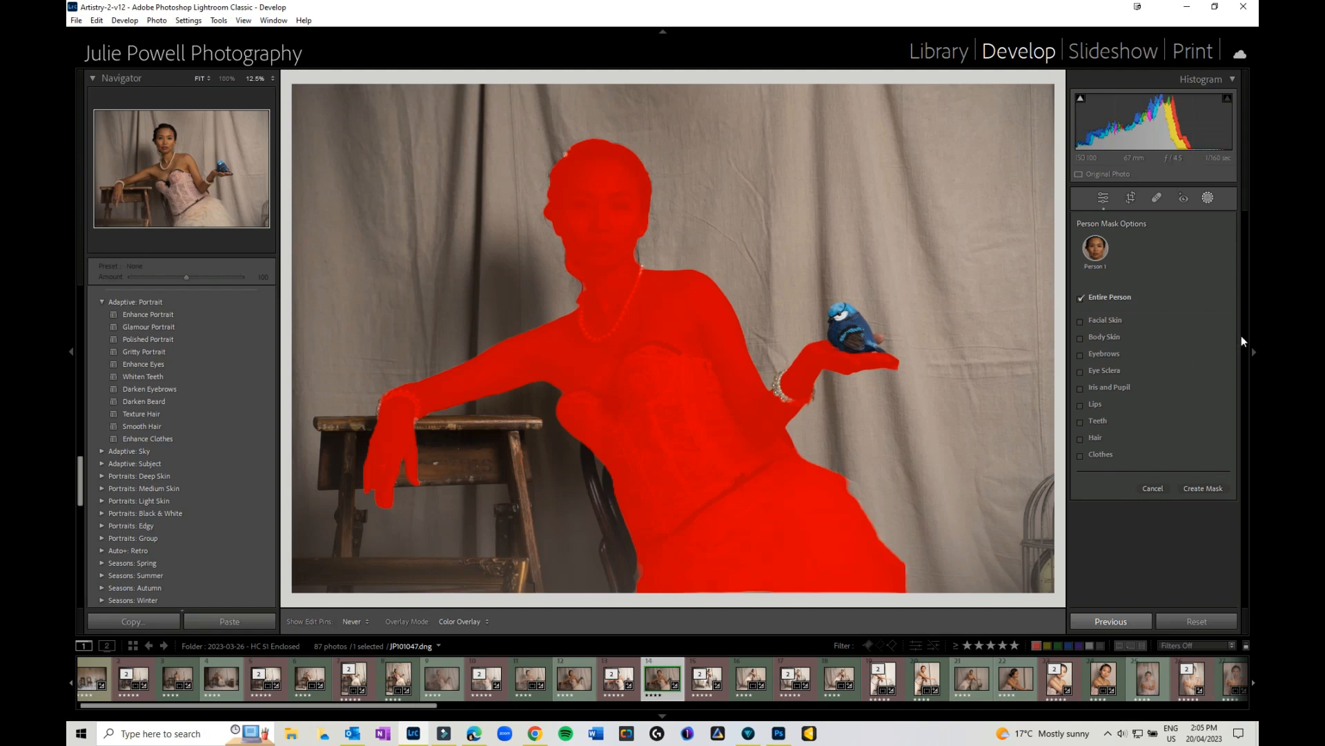
{"action": "left_click", "coordinate": [1098, 338]}
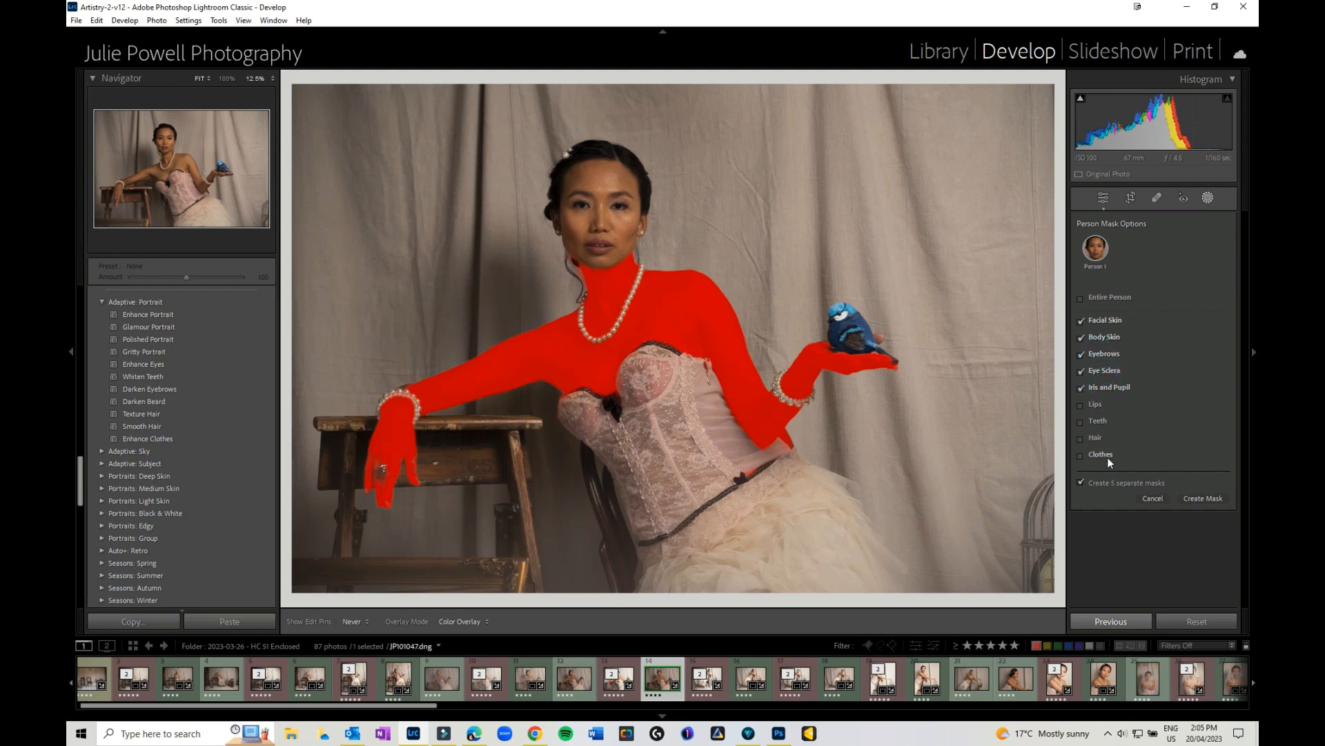
{"action": "left_click", "coordinate": [1080, 455]}
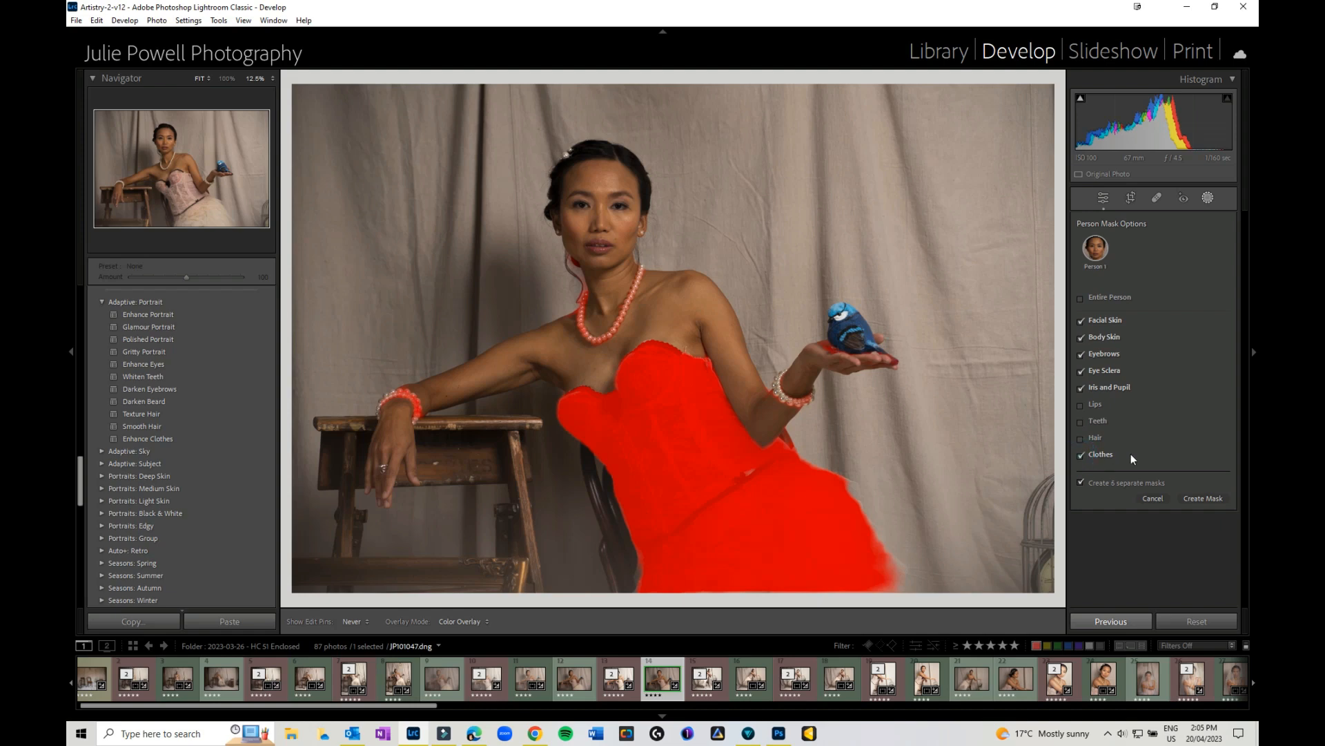
{"action": "left_click", "coordinate": [1081, 404]}
{"action": "left_click", "coordinate": [1081, 422]}
{"action": "left_click", "coordinate": [1082, 438]}
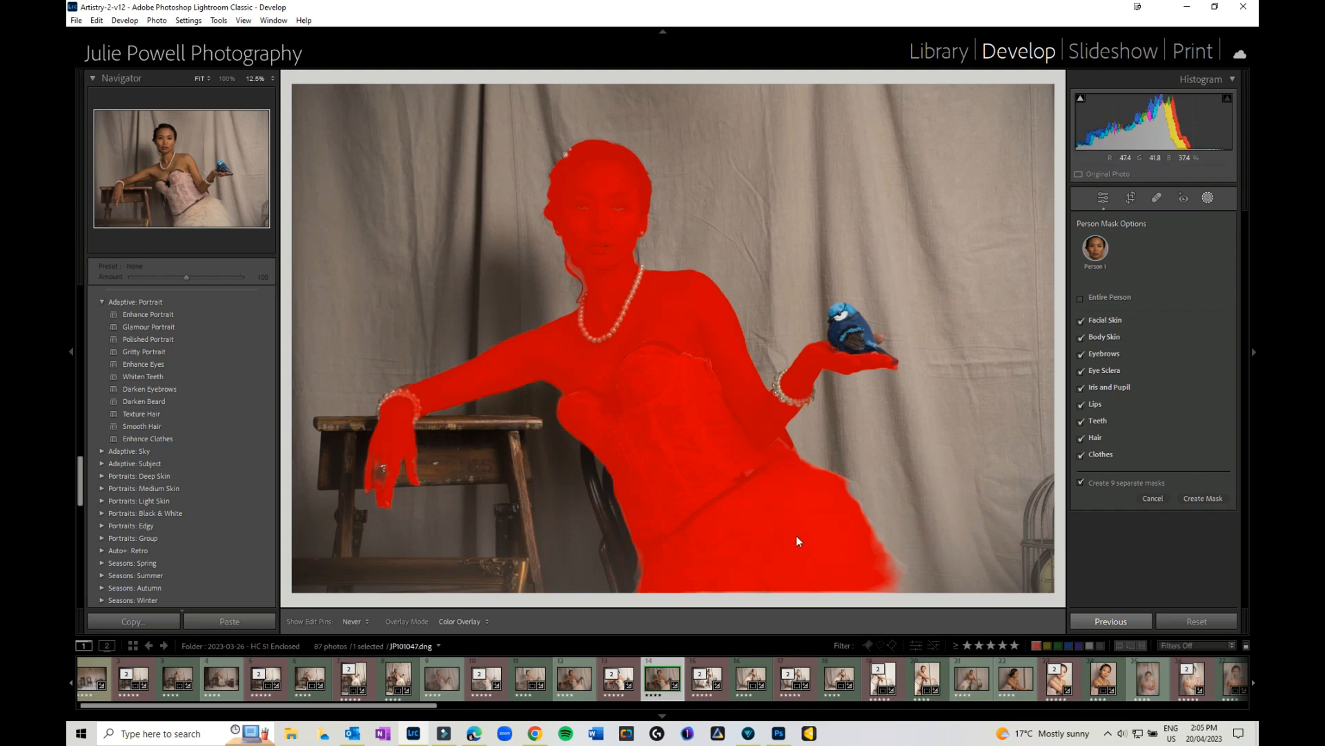
{"action": "left_click", "coordinate": [1205, 498]}
{"action": "left_click", "coordinate": [1204, 496]}
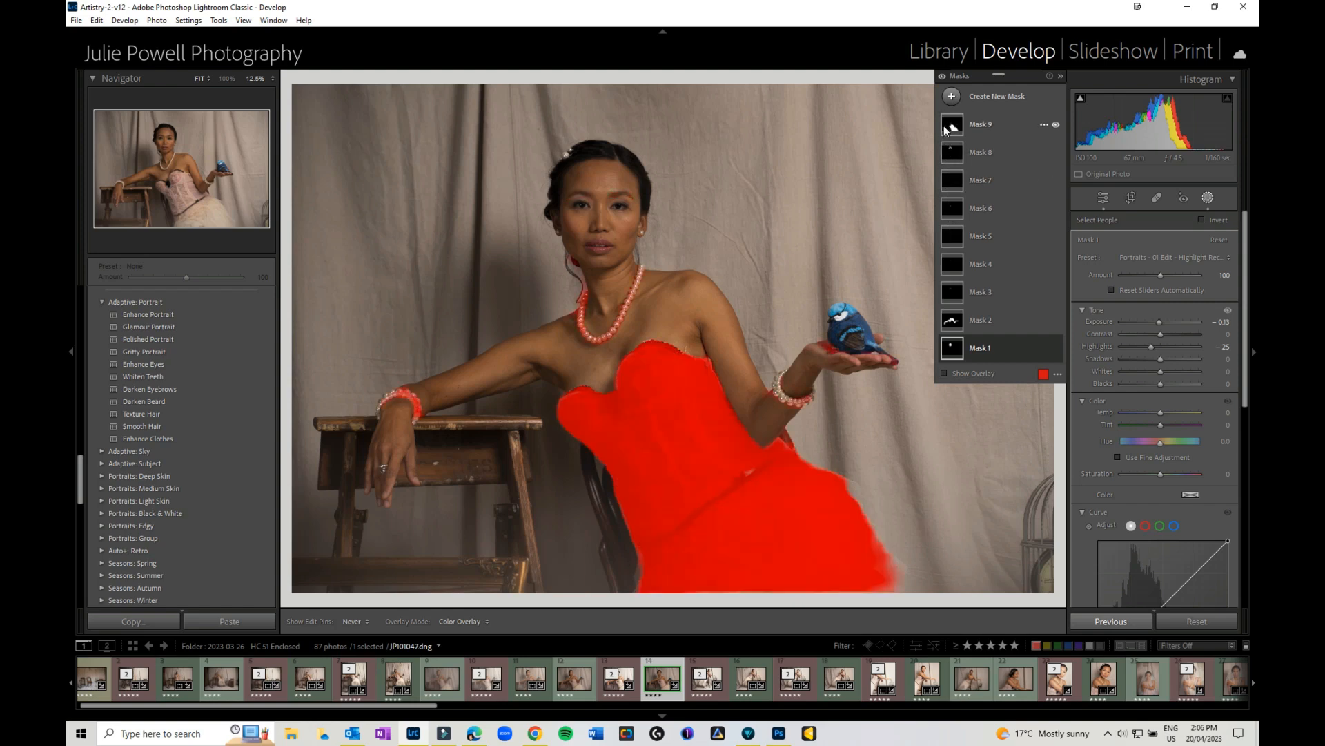
Rename Mask 1 as Clothes.
{"action": "left_click", "coordinate": [982, 350]}
{"action": "double_click", "coordinate": [981, 350]}
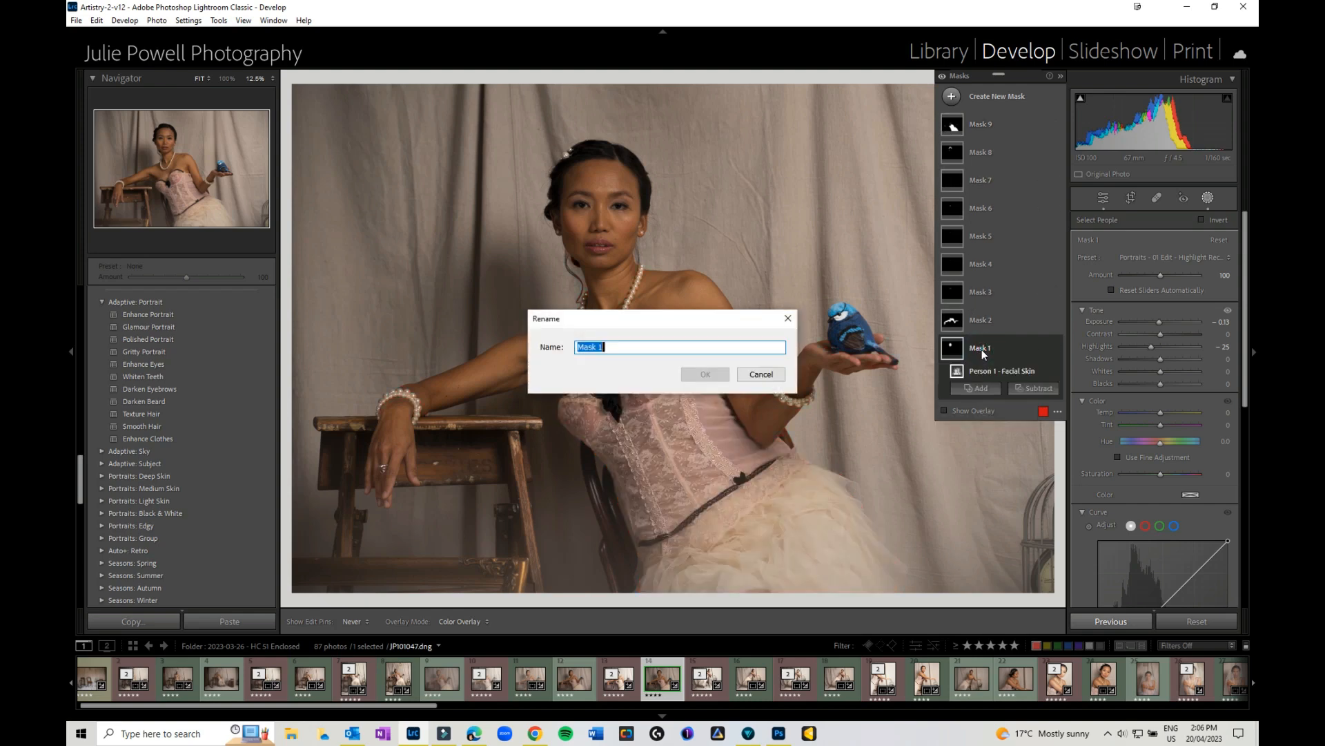
{"action": "type", "text": "Clothes"}
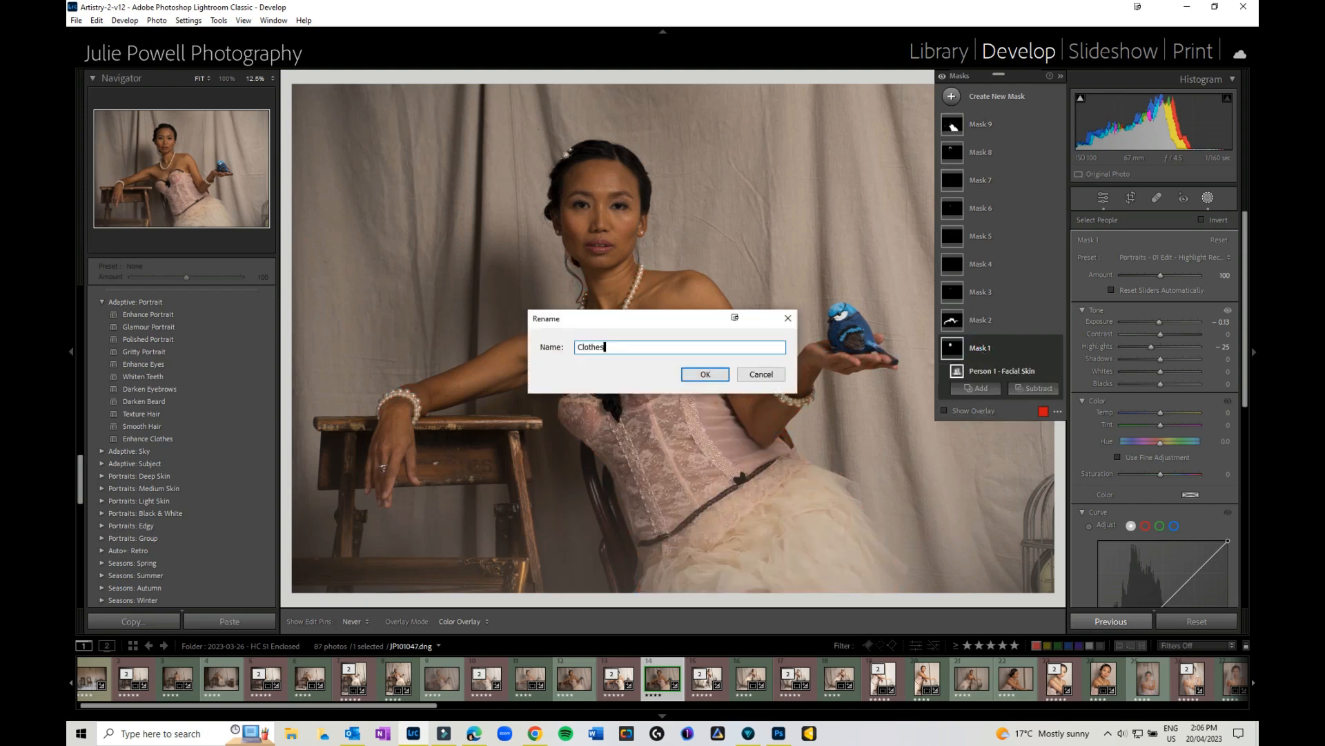
{"action": "key", "text": "Return"}
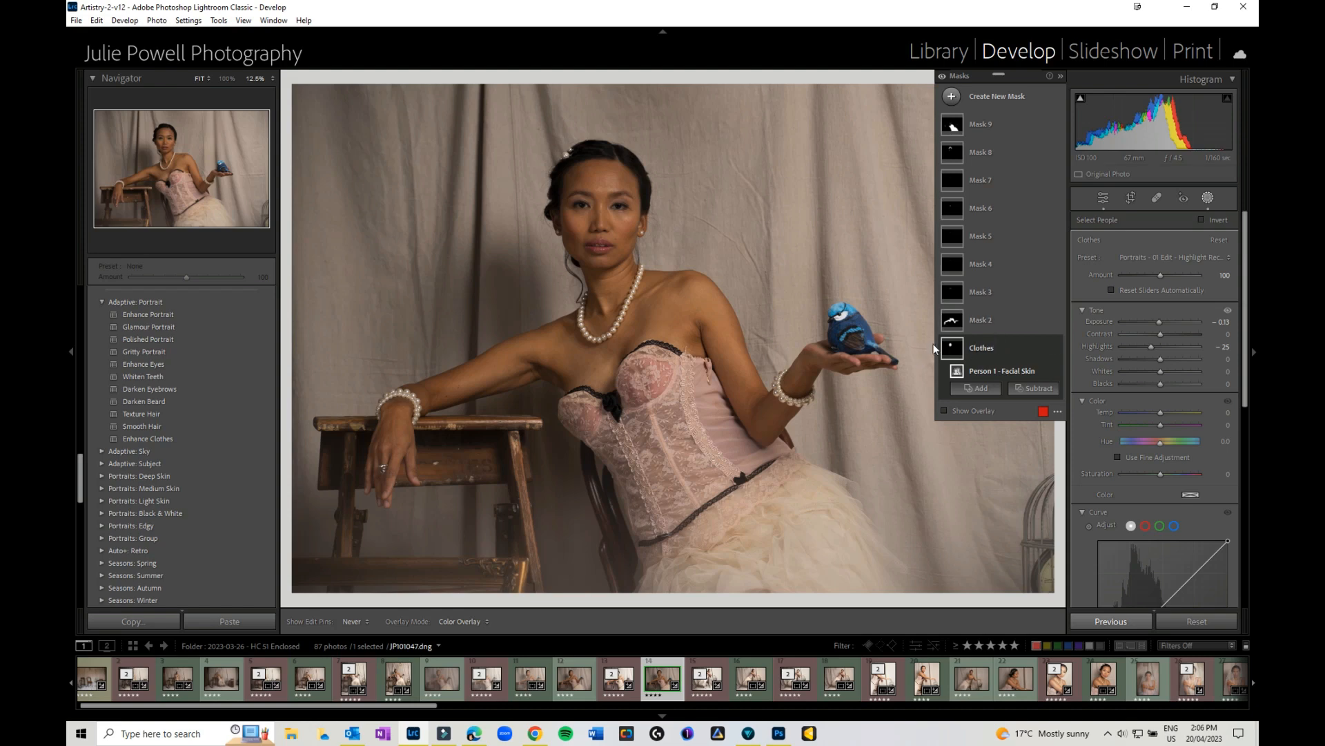
Show the mask overlay and rename the facial skin mask as Face.
{"action": "left_click", "coordinate": [954, 349]}
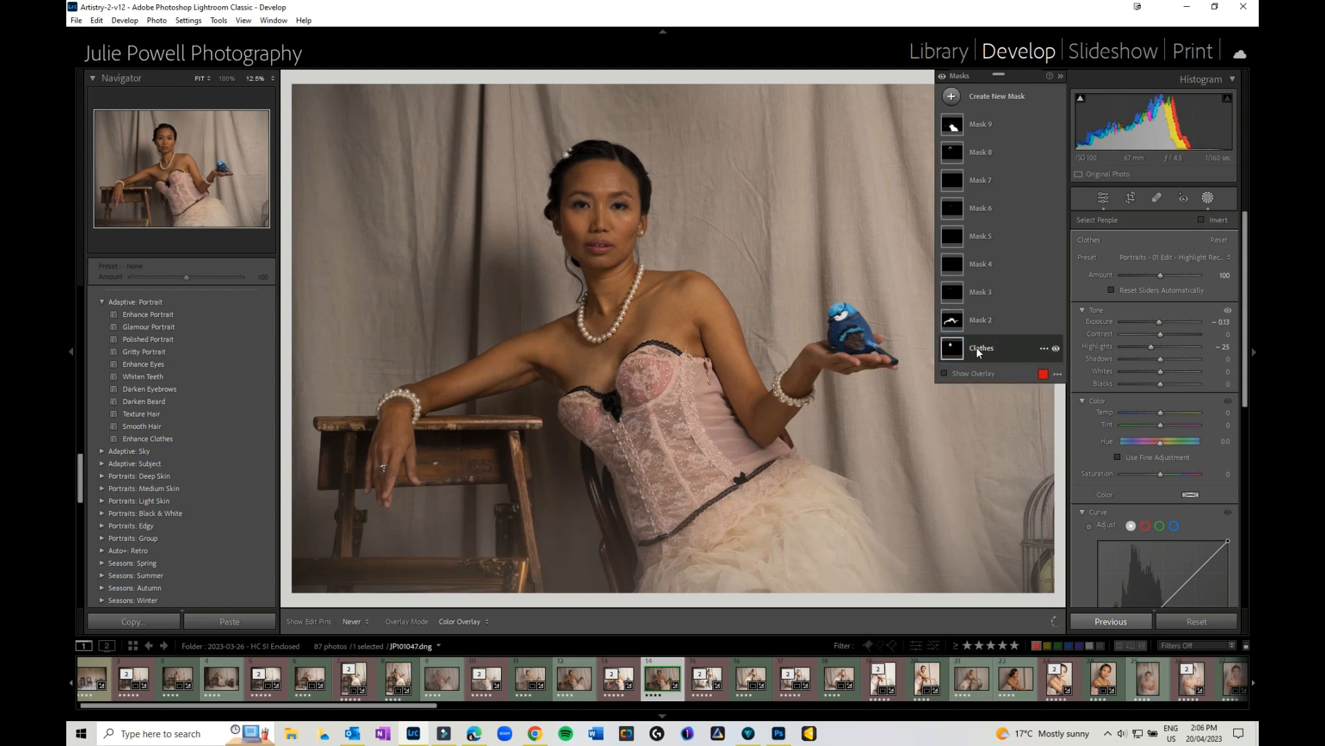
{"action": "left_click", "coordinate": [960, 374]}
{"action": "double_click", "coordinate": [978, 347]}
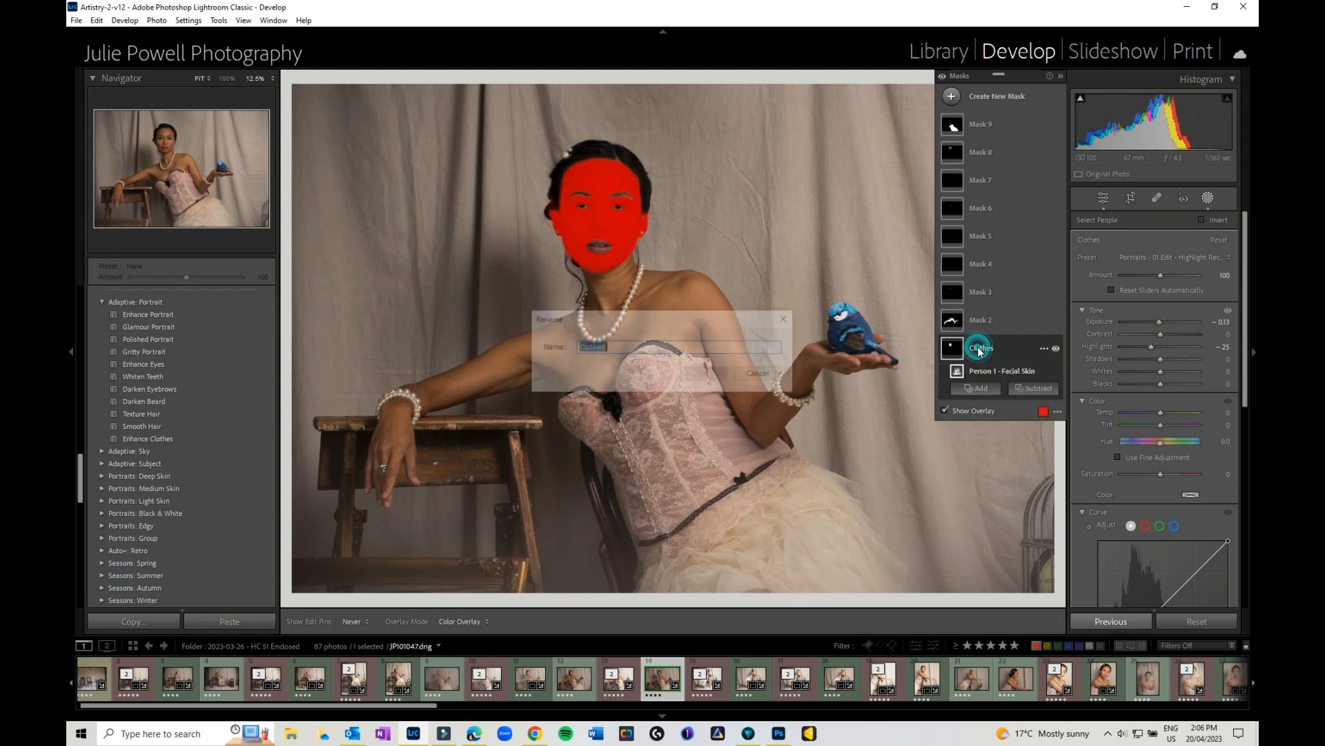
{"action": "type", "text": "Face"}
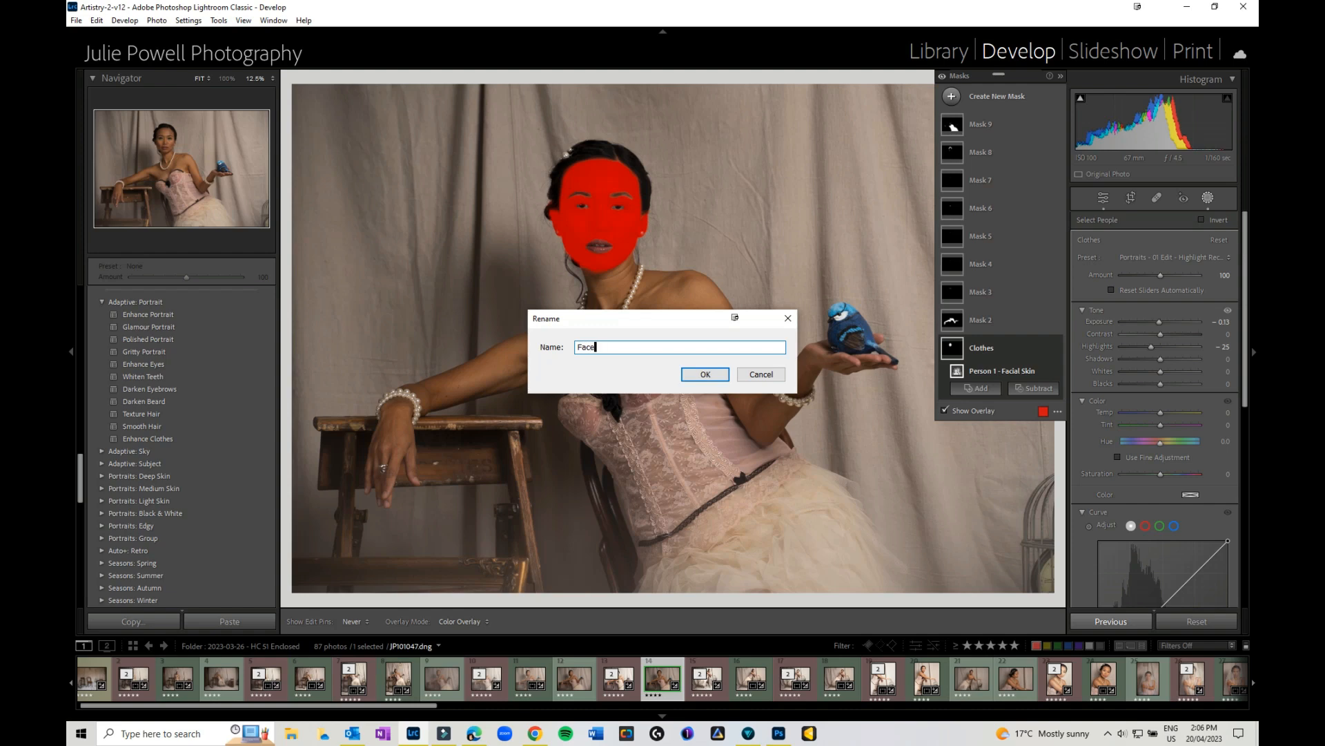
{"action": "key", "text": "Return"}
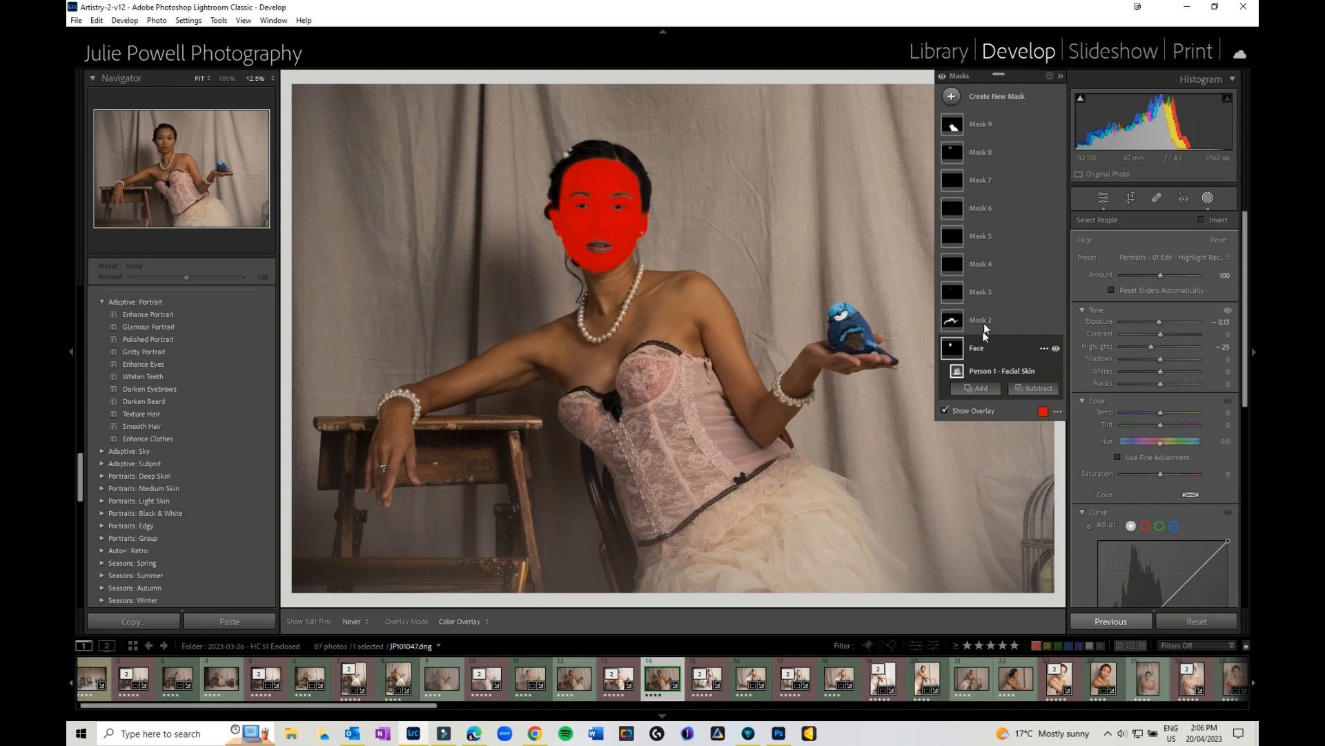
Inspect the body skin and eyebrow masks, and rename Mask 9, the clothing mask, as Clothes.
{"action": "left_click", "coordinate": [986, 323]}
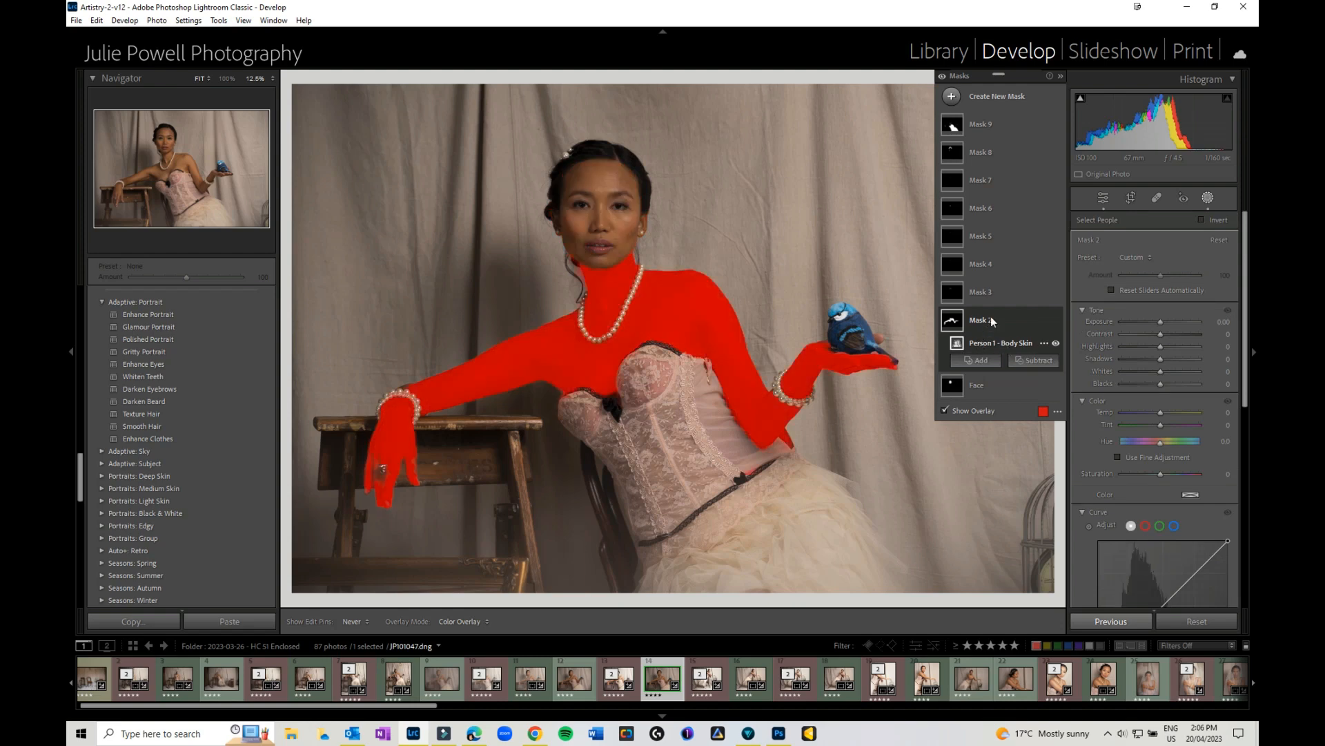
{"action": "left_click", "coordinate": [979, 292]}
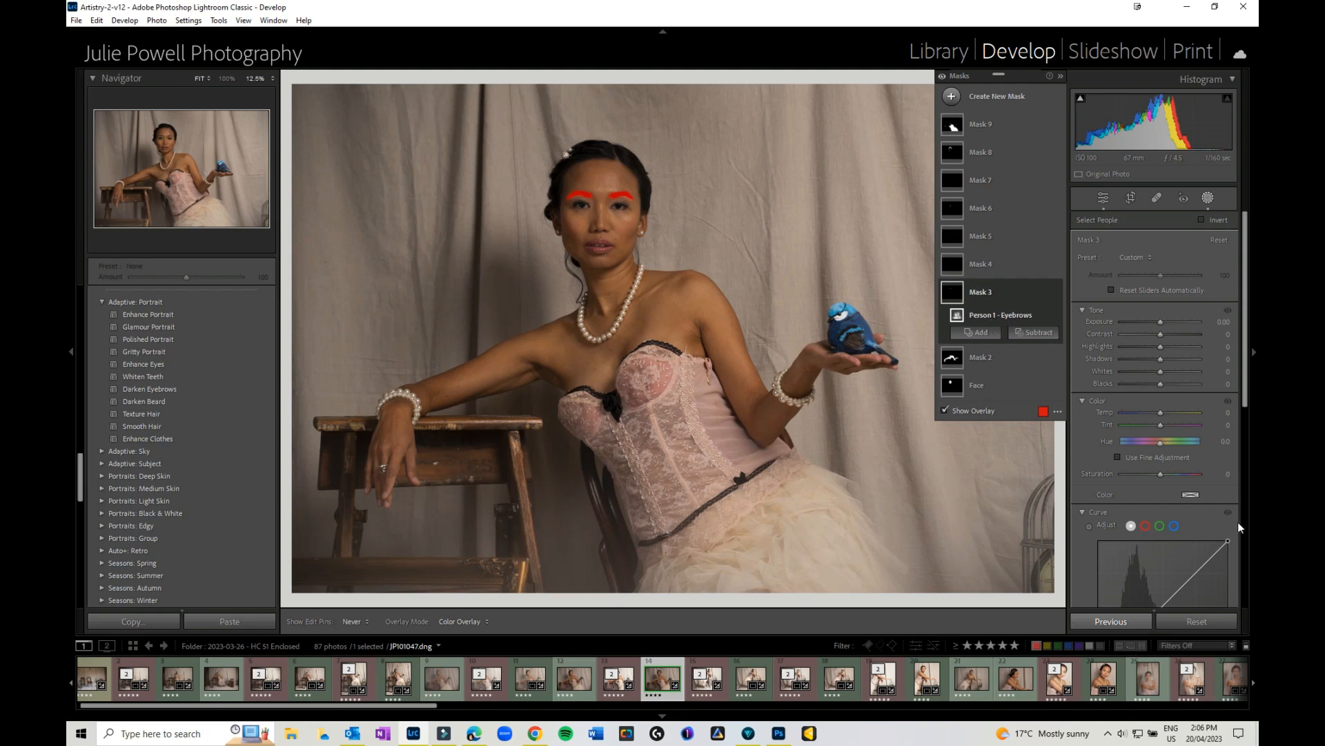
{"action": "left_click", "coordinate": [943, 129]}
{"action": "left_click", "coordinate": [962, 125]}
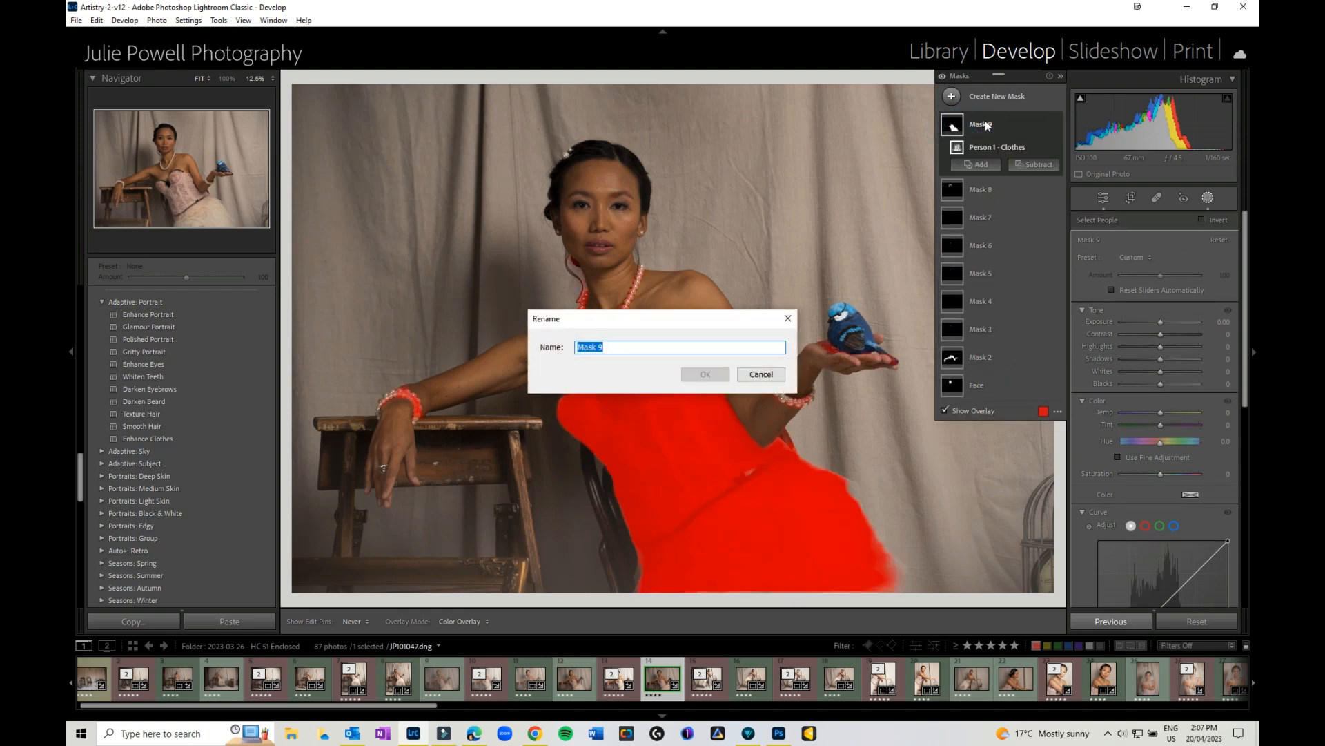
{"action": "type", "text": "Clothes"}
{"action": "key", "text": "Return"}
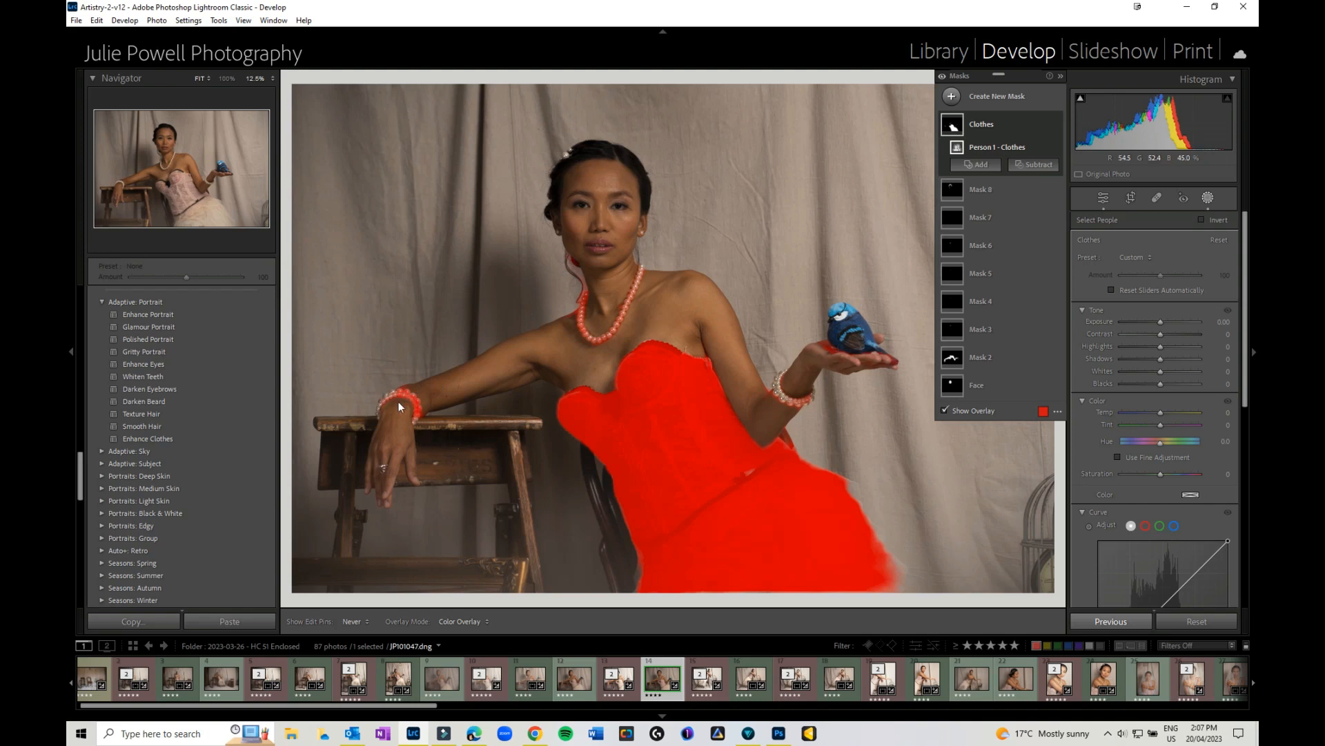
Subtract the pearl necklace and both bracelets from the Clothes mask with a brush, raising its flow to 81.
{"action": "left_click", "coordinate": [1044, 166]}
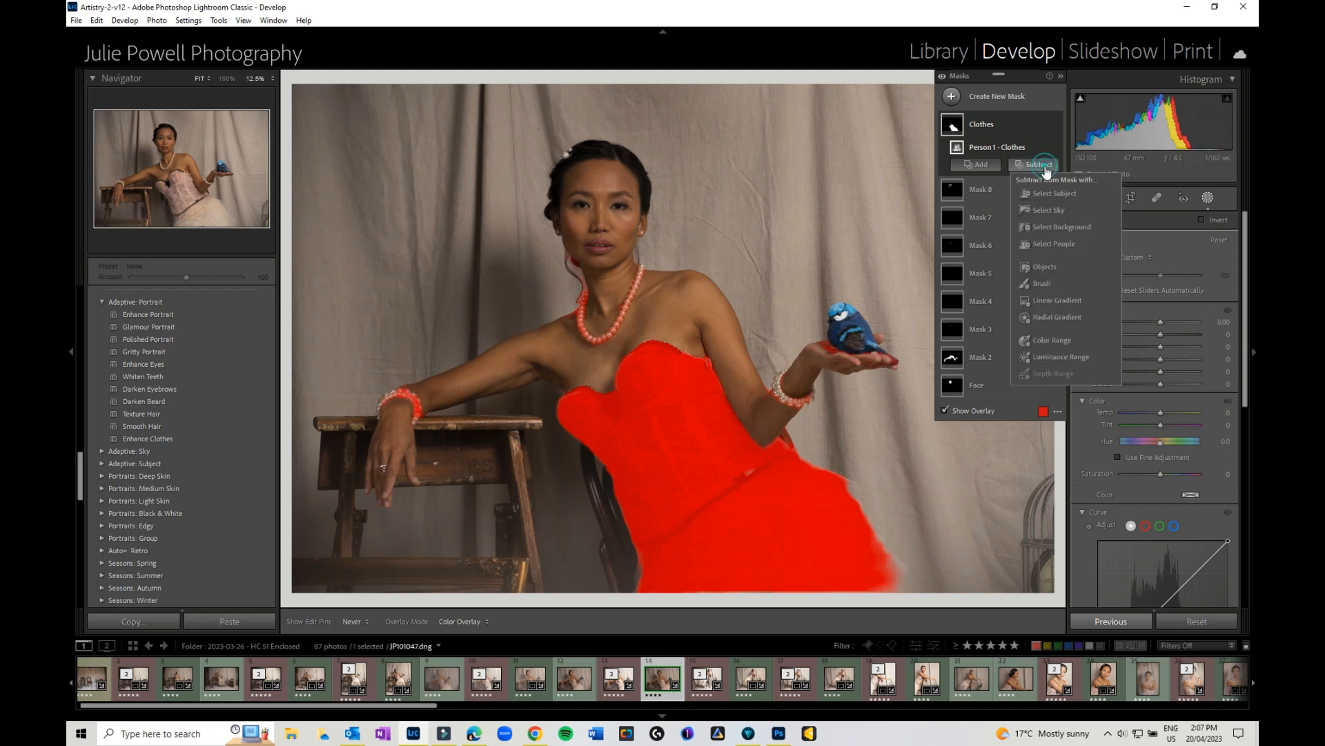
{"action": "left_click", "coordinate": [1053, 283]}
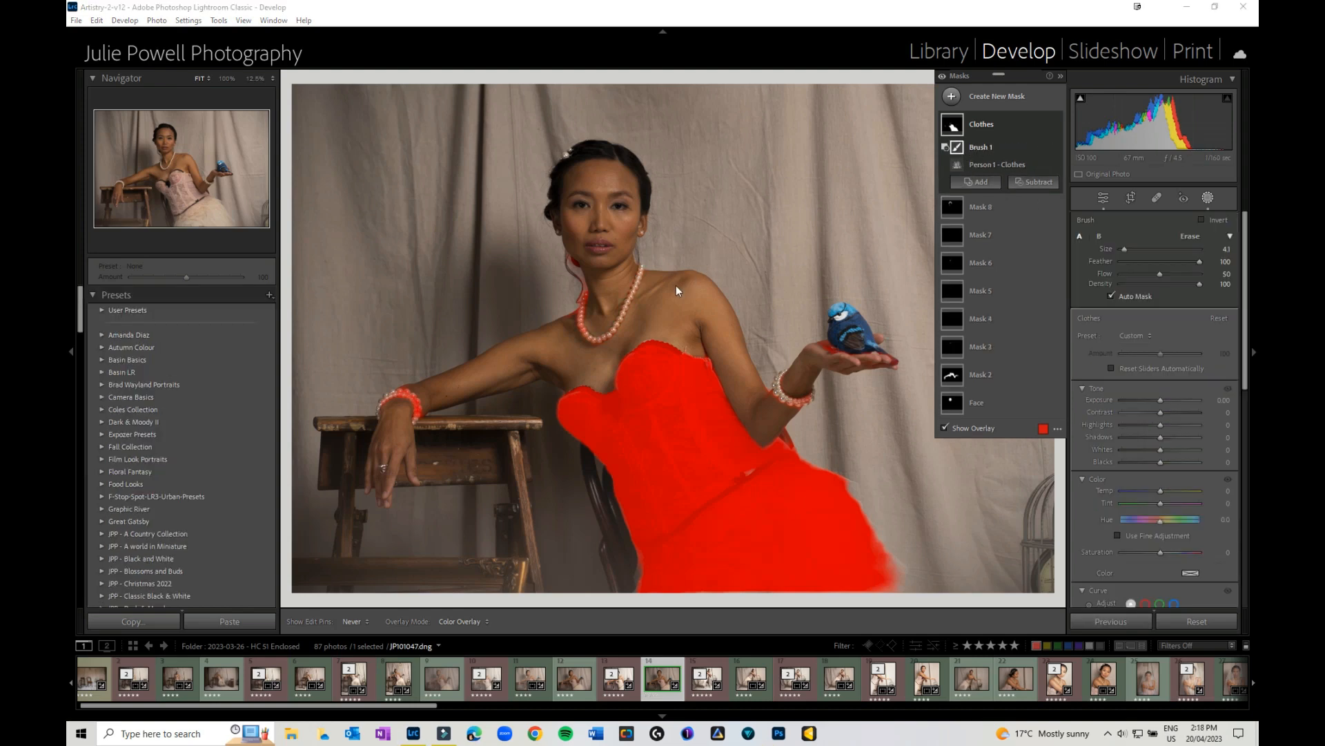
{"action": "left_click", "coordinate": [627, 299]}
{"action": "mouse_move", "coordinate": [644, 268]}
{"action": "left_mouse_down"}
{"action": "mouse_move", "coordinate": [599, 333]}
{"action": "mouse_move", "coordinate": [584, 331]}
{"action": "mouse_move", "coordinate": [584, 294]}
{"action": "mouse_move", "coordinate": [568, 327]}
{"action": "mouse_move", "coordinate": [587, 280]}
{"action": "mouse_move", "coordinate": [573, 306]}
{"action": "mouse_move", "coordinate": [586, 290]}
{"action": "mouse_move", "coordinate": [567, 242]}
{"action": "mouse_move", "coordinate": [582, 320]}
{"action": "mouse_move", "coordinate": [599, 276]}
{"action": "mouse_move", "coordinate": [580, 345]}
{"action": "mouse_move", "coordinate": [583, 301]}
{"action": "mouse_move", "coordinate": [580, 334]}
{"action": "left_mouse_up"}
{"action": "left_click_drag", "start_coordinate": [1183, 274], "coordinate": [1186, 274]}
{"action": "mouse_move", "coordinate": [584, 307]}
{"action": "left_mouse_down"}
{"action": "mouse_move", "coordinate": [608, 320]}
{"action": "mouse_move", "coordinate": [594, 344]}
{"action": "mouse_move", "coordinate": [636, 318]}
{"action": "mouse_move", "coordinate": [605, 349]}
{"action": "mouse_move", "coordinate": [640, 265]}
{"action": "mouse_move", "coordinate": [592, 334]}
{"action": "mouse_move", "coordinate": [579, 247]}
{"action": "mouse_move", "coordinate": [562, 278]}
{"action": "mouse_move", "coordinate": [568, 321]}
{"action": "left_mouse_up"}
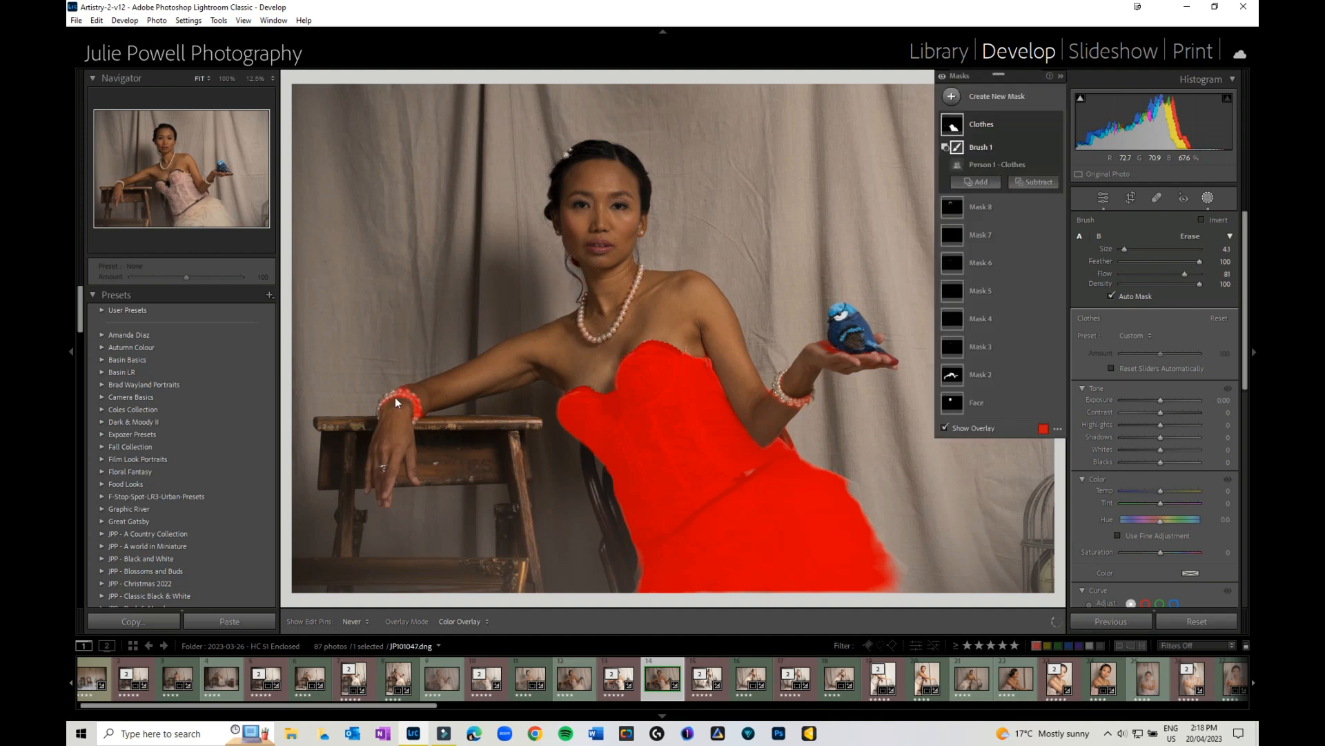
{"action": "mouse_move", "coordinate": [375, 399]}
{"action": "left_mouse_down"}
{"action": "mouse_move", "coordinate": [399, 386]}
{"action": "mouse_move", "coordinate": [415, 414]}
{"action": "mouse_move", "coordinate": [411, 391]}
{"action": "mouse_move", "coordinate": [383, 405]}
{"action": "mouse_move", "coordinate": [415, 393]}
{"action": "mouse_move", "coordinate": [419, 420]}
{"action": "mouse_move", "coordinate": [382, 397]}
{"action": "mouse_move", "coordinate": [398, 389]}
{"action": "mouse_move", "coordinate": [375, 405]}
{"action": "mouse_move", "coordinate": [428, 402]}
{"action": "mouse_move", "coordinate": [422, 416]}
{"action": "mouse_move", "coordinate": [403, 376]}
{"action": "mouse_move", "coordinate": [402, 400]}
{"action": "mouse_move", "coordinate": [426, 417]}
{"action": "mouse_move", "coordinate": [388, 399]}
{"action": "mouse_move", "coordinate": [422, 396]}
{"action": "mouse_move", "coordinate": [401, 388]}
{"action": "mouse_move", "coordinate": [421, 423]}
{"action": "left_mouse_up"}
{"action": "mouse_move", "coordinate": [782, 376]}
{"action": "left_mouse_down"}
{"action": "mouse_move", "coordinate": [769, 401]}
{"action": "mouse_move", "coordinate": [805, 414]}
{"action": "mouse_move", "coordinate": [810, 399]}
{"action": "mouse_move", "coordinate": [790, 408]}
{"action": "mouse_move", "coordinate": [803, 402]}
{"action": "mouse_move", "coordinate": [776, 382]}
{"action": "mouse_move", "coordinate": [804, 403]}
{"action": "mouse_move", "coordinate": [772, 394]}
{"action": "mouse_move", "coordinate": [766, 376]}
{"action": "mouse_move", "coordinate": [798, 392]}
{"action": "mouse_move", "coordinate": [814, 355]}
{"action": "mouse_move", "coordinate": [864, 366]}
{"action": "mouse_move", "coordinate": [820, 336]}
{"action": "mouse_move", "coordinate": [862, 365]}
{"action": "mouse_move", "coordinate": [834, 352]}
{"action": "mouse_move", "coordinate": [886, 352]}
{"action": "mouse_move", "coordinate": [844, 354]}
{"action": "mouse_move", "coordinate": [915, 370]}
{"action": "mouse_move", "coordinate": [823, 352]}
{"action": "mouse_move", "coordinate": [899, 352]}
{"action": "mouse_move", "coordinate": [831, 343]}
{"action": "mouse_move", "coordinate": [903, 365]}
{"action": "mouse_move", "coordinate": [789, 331]}
{"action": "mouse_move", "coordinate": [826, 344]}
{"action": "left_mouse_up"}
Set the Clothes mask's contrast to 32 and highlights to 18.
{"action": "left_click", "coordinate": [980, 122]}
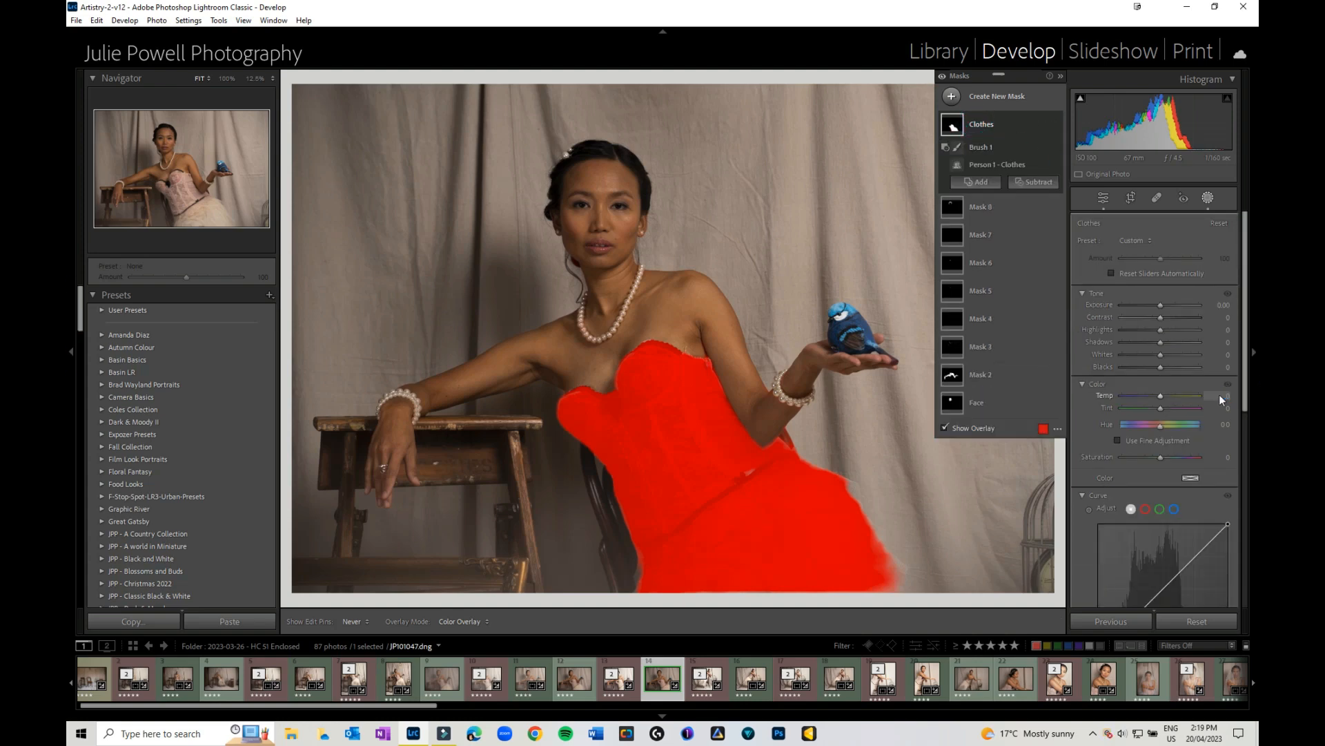
{"action": "left_click", "coordinate": [1162, 316]}
{"action": "left_click_drag", "start_coordinate": [1162, 316], "coordinate": [1175, 321]}
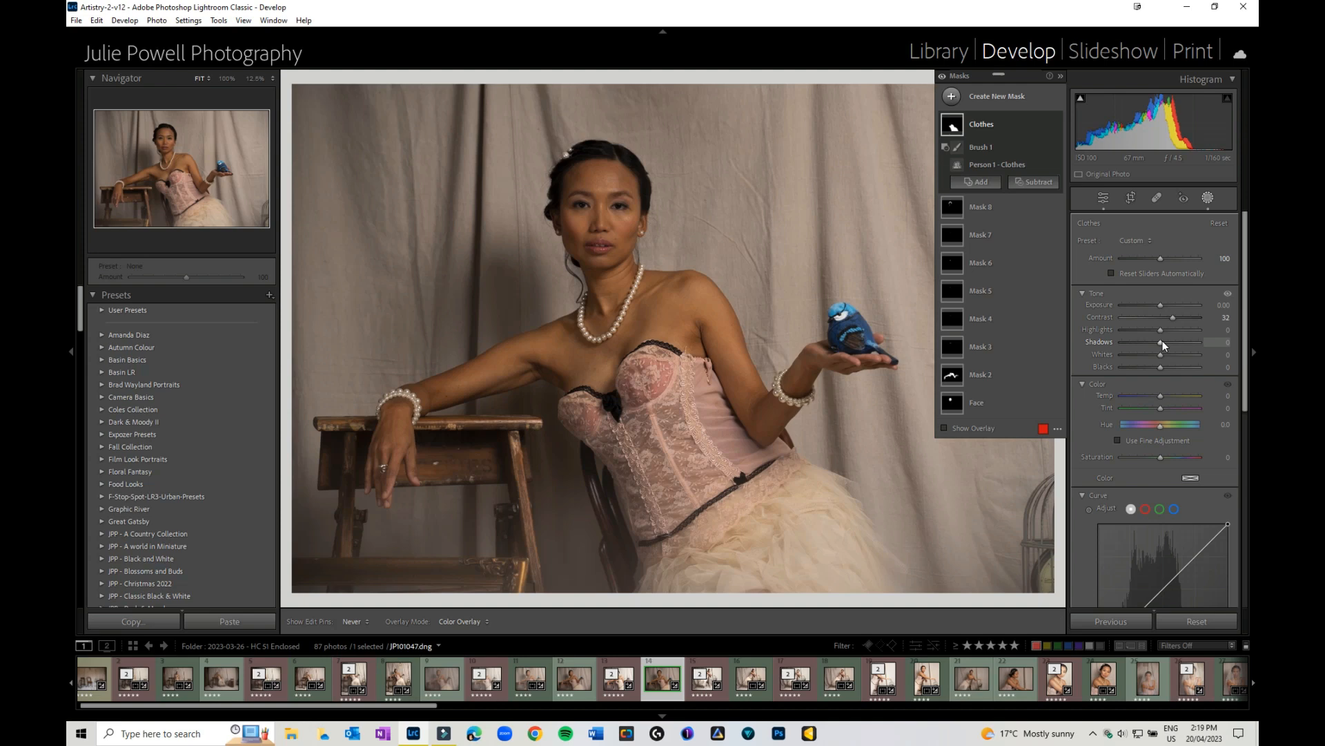
{"action": "left_click_drag", "start_coordinate": [1163, 330], "coordinate": [1169, 330]}
Set the Clothes mask's colour temperature to -3 and saturation to -11.
{"action": "left_click_drag", "start_coordinate": [1162, 396], "coordinate": [1171, 395]}
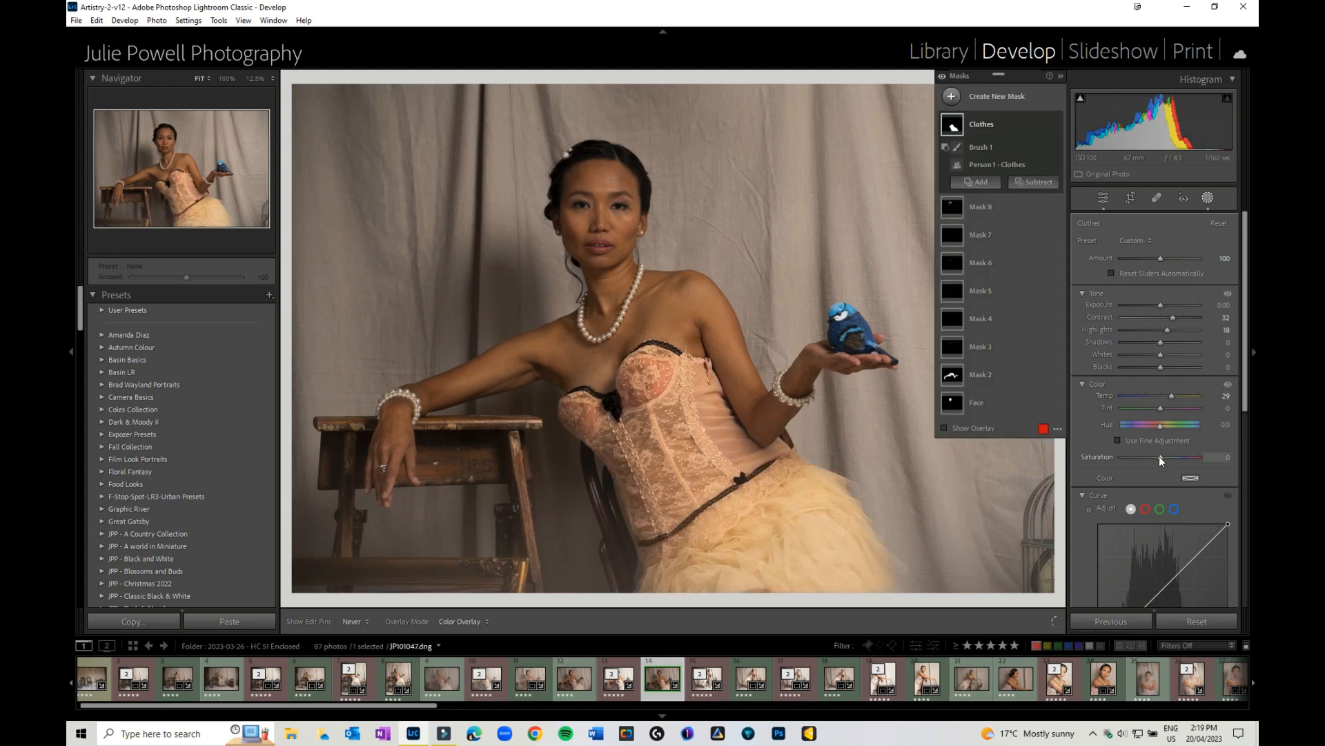
{"action": "left_click_drag", "start_coordinate": [1158, 455], "coordinate": [1159, 455]}
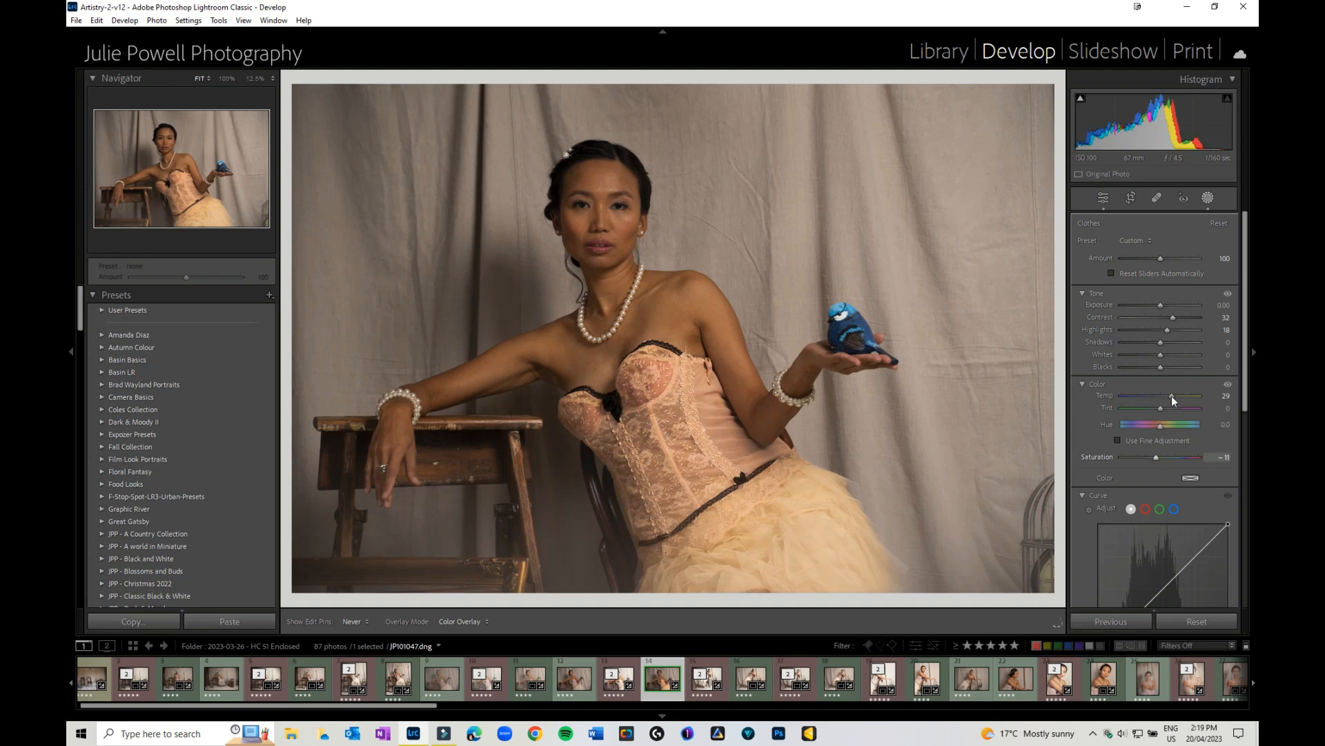
{"action": "left_click_drag", "start_coordinate": [1163, 395], "coordinate": [1158, 395]}
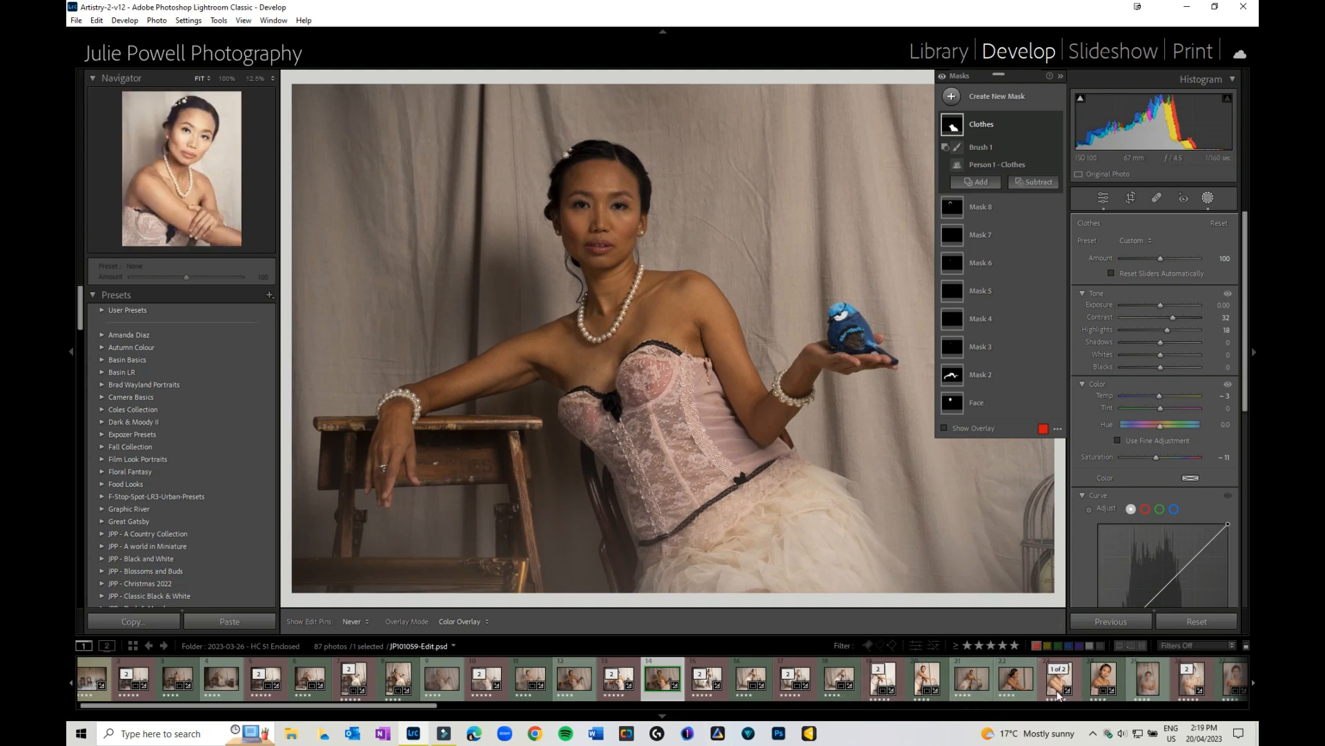
Open the portrait with folded arms, JP101059.dng, and apply the Glamour Portrait preset from the Adaptive: Portrait group.
{"action": "left_click", "coordinate": [1098, 684]}
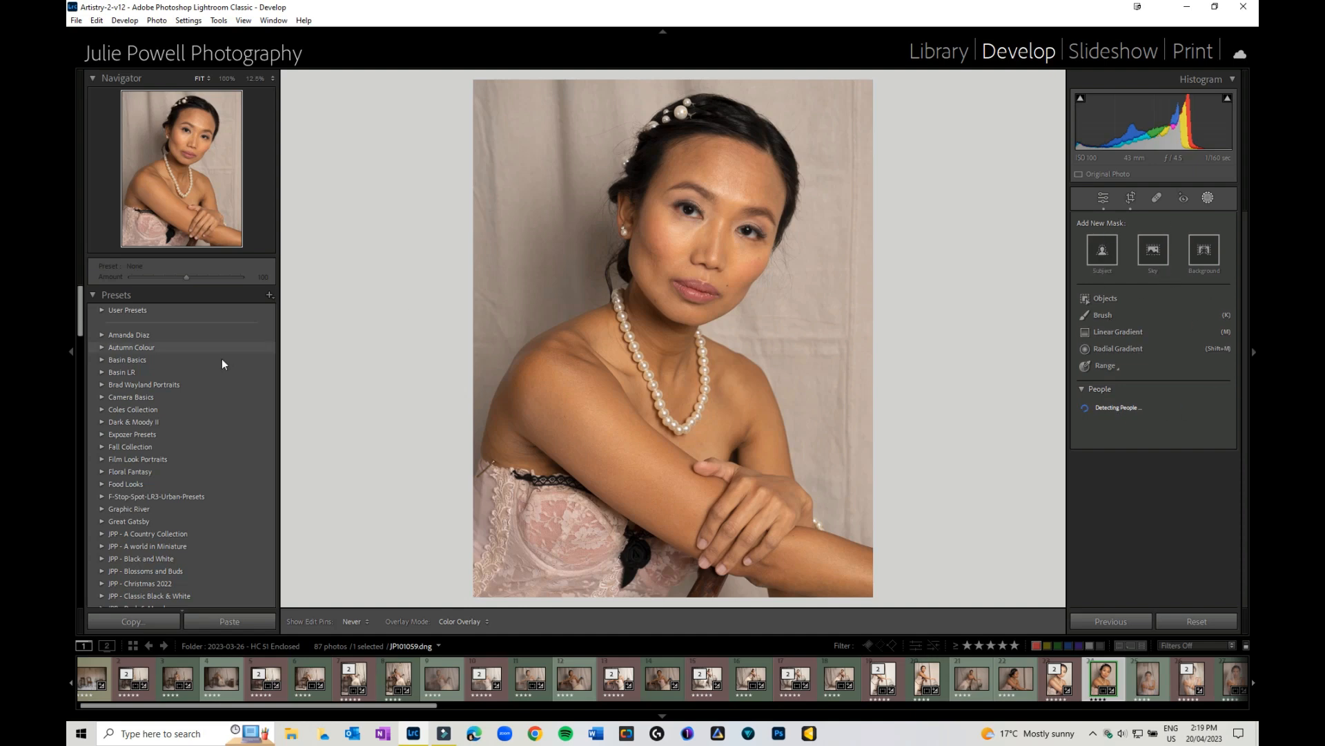
{"action": "scroll", "coordinate": [130, 378], "scroll_direction": "down", "scroll_amount": 10}
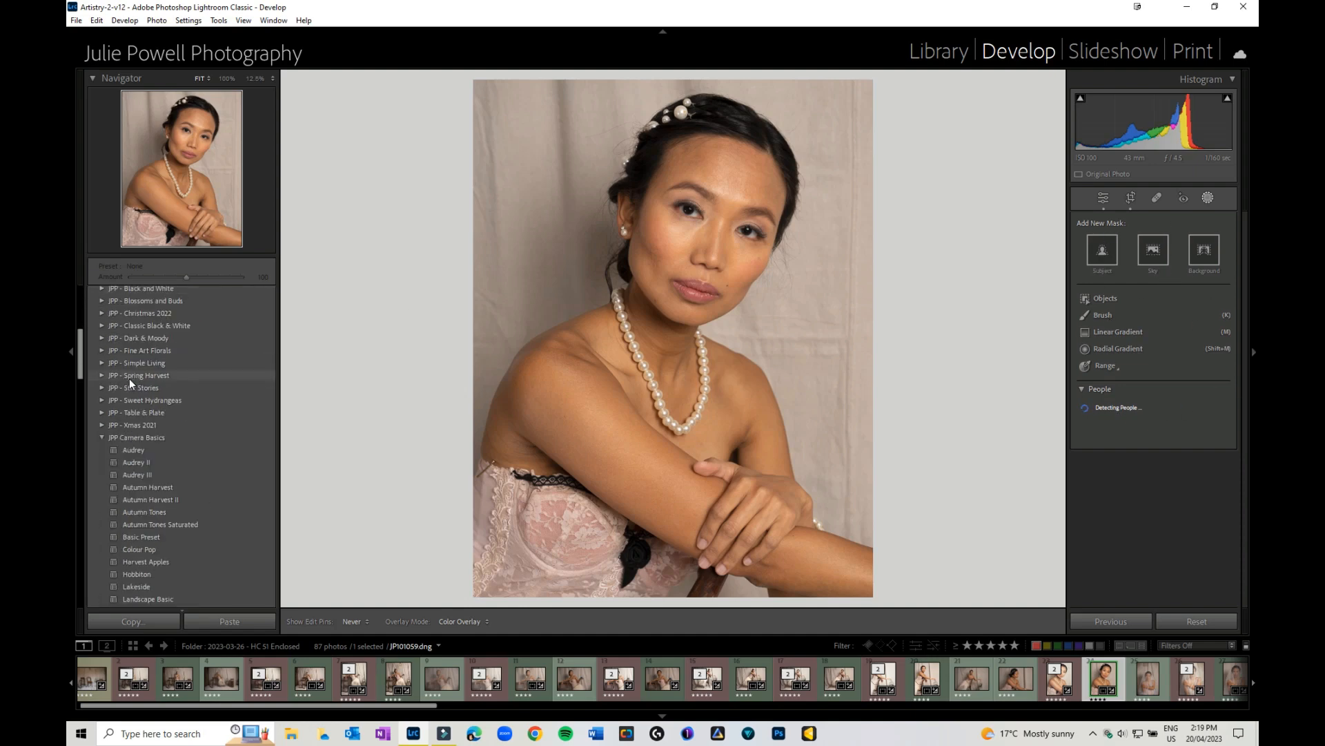
{"action": "scroll", "coordinate": [130, 378], "scroll_direction": "down", "scroll_amount": 3}
{"action": "scroll", "coordinate": [130, 378], "scroll_direction": "down", "scroll_amount": 5}
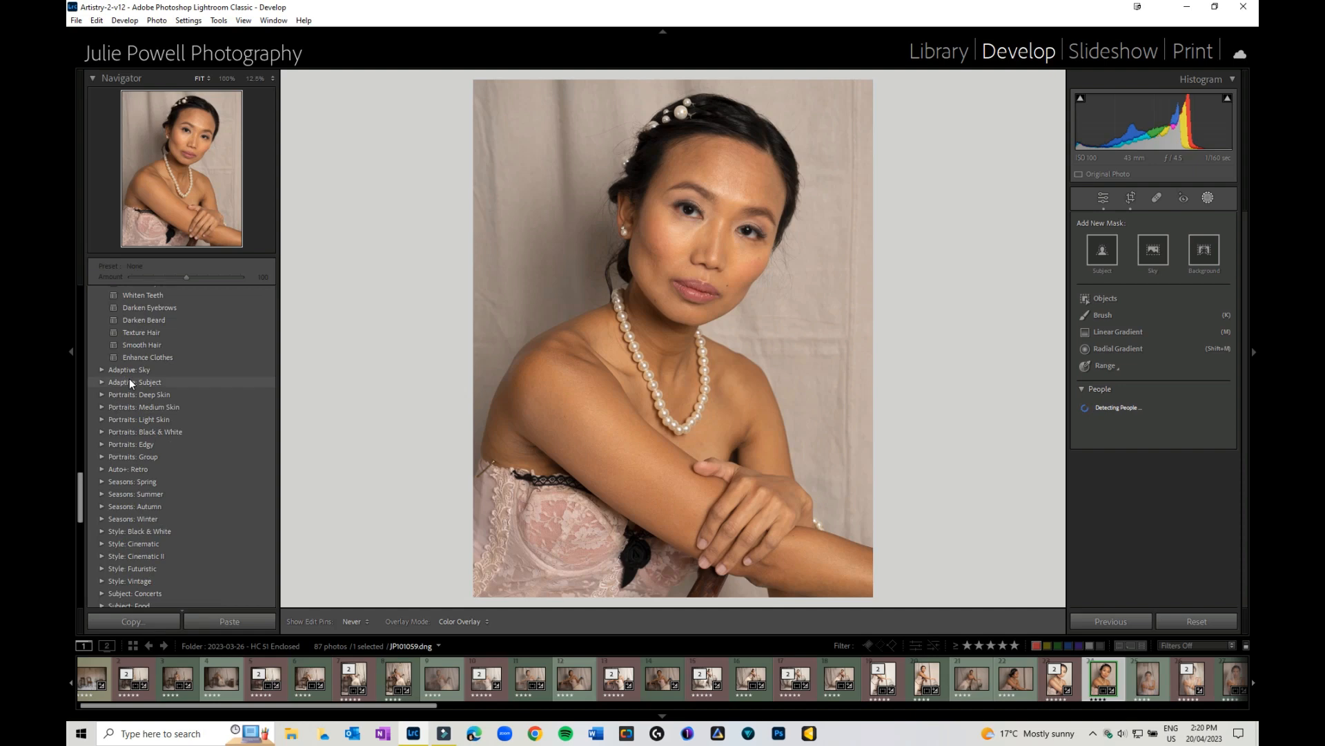
{"action": "scroll", "coordinate": [130, 378], "scroll_direction": "down", "scroll_amount": 8}
{"action": "scroll", "coordinate": [130, 378], "scroll_direction": "up", "scroll_amount": 3}
{"action": "scroll", "coordinate": [130, 374], "scroll_direction": "up", "scroll_amount": 8}
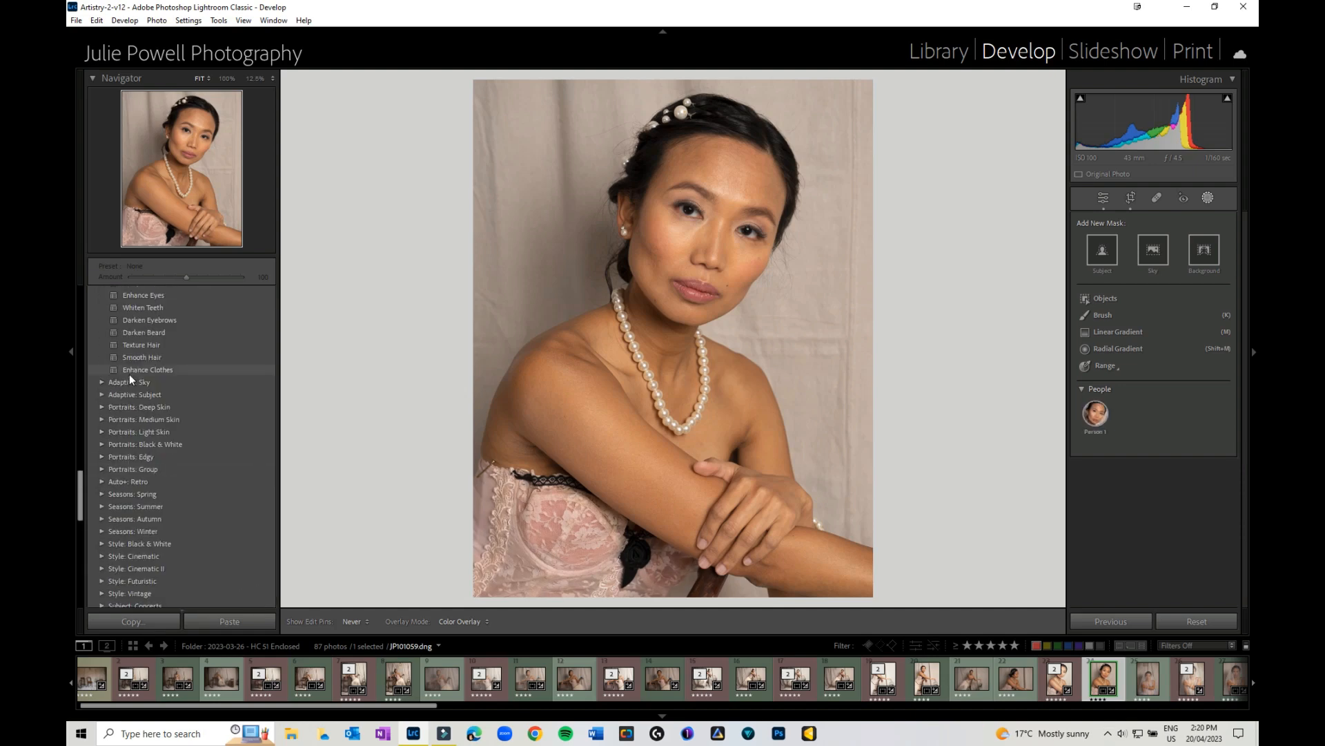
{"action": "scroll", "coordinate": [156, 363], "scroll_direction": "up", "scroll_amount": 3}
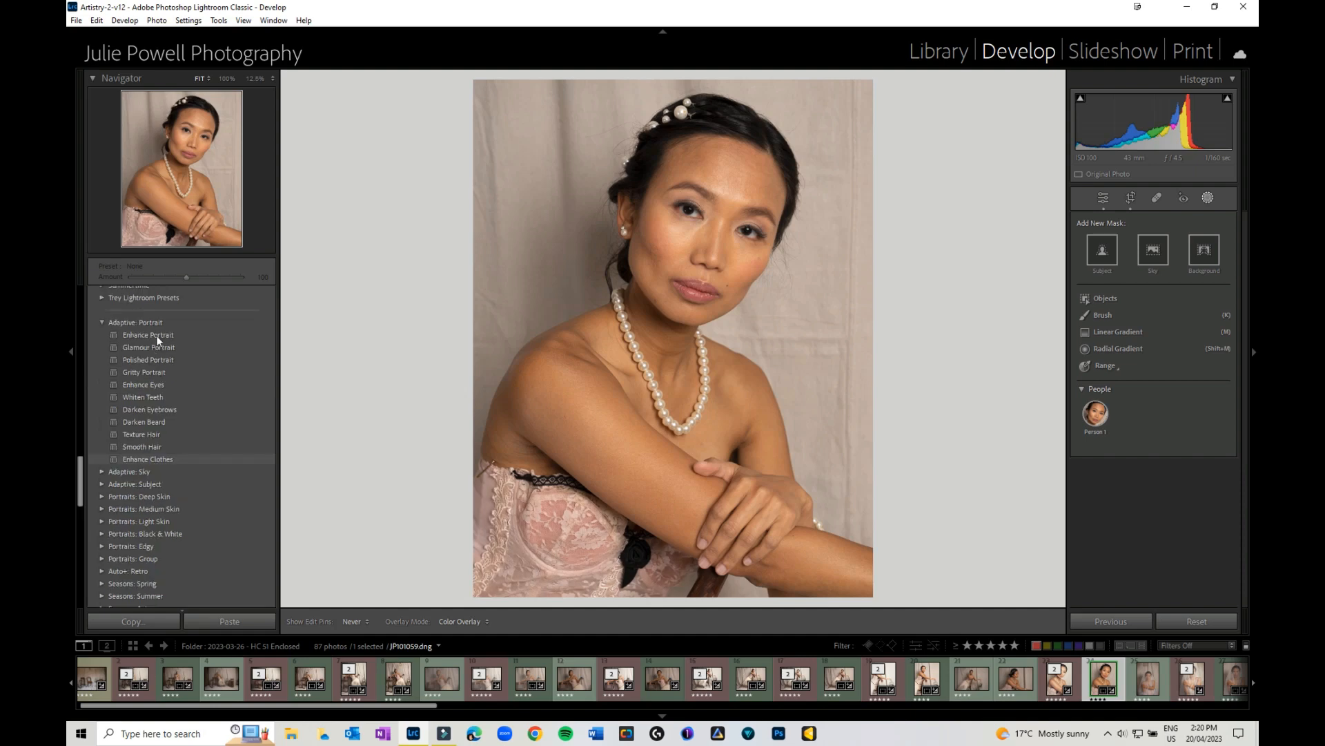
{"action": "left_click", "coordinate": [163, 335]}
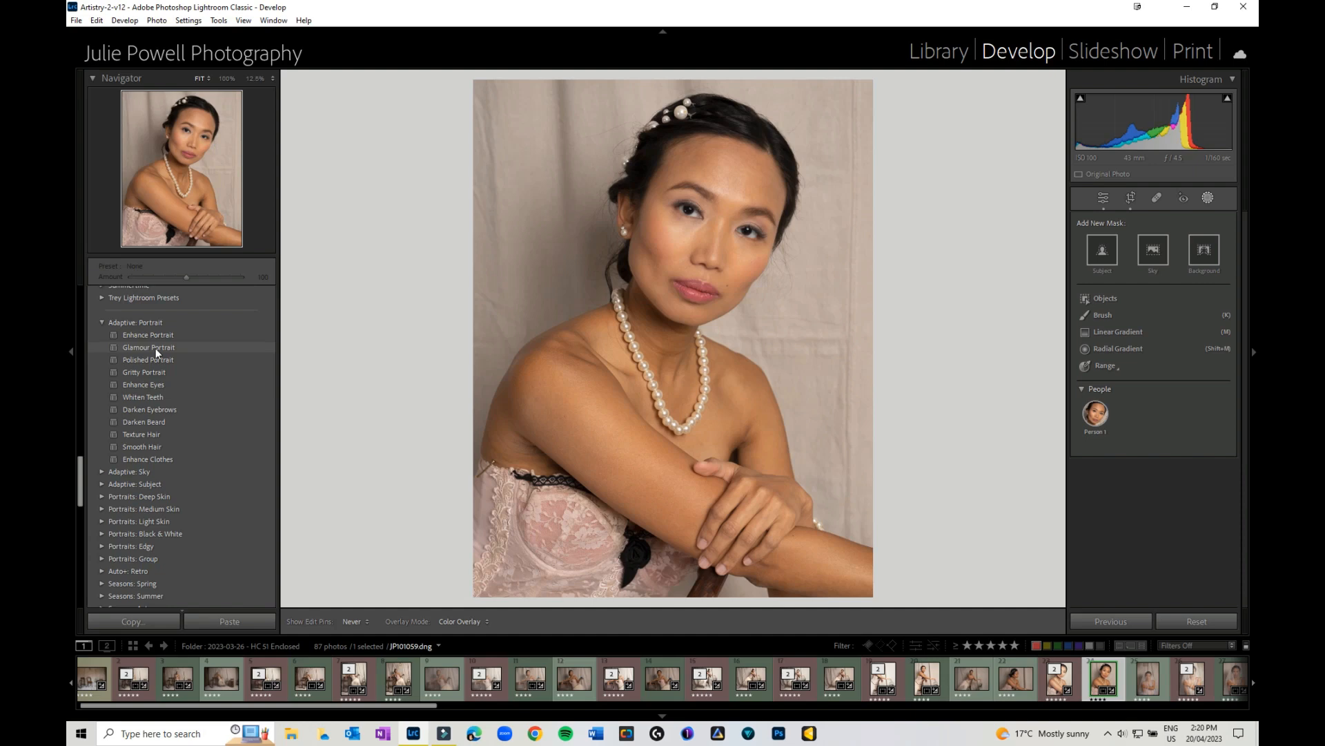
{"action": "left_click", "coordinate": [155, 348]}
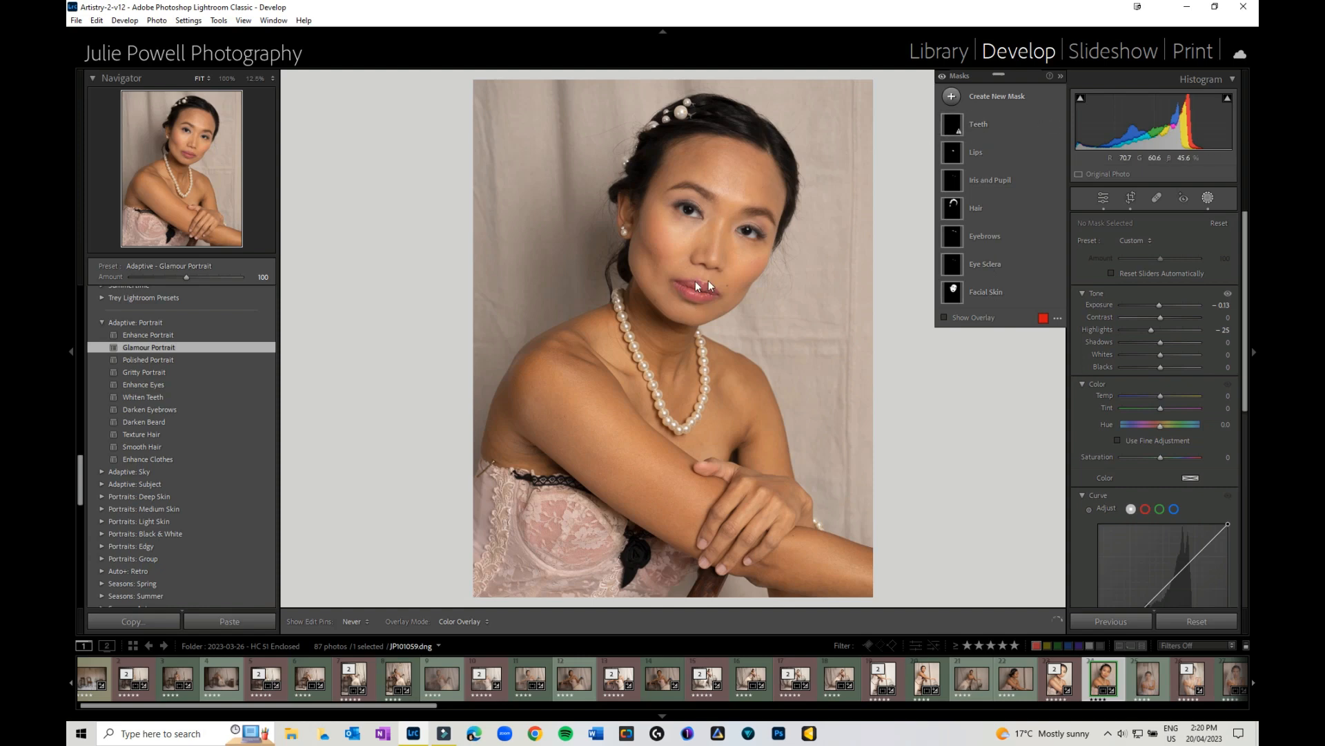
Delete the Teeth mask and review the Facial Skin mask's tone, colour, curve and presence settings.
{"action": "right_click", "coordinate": [975, 126]}
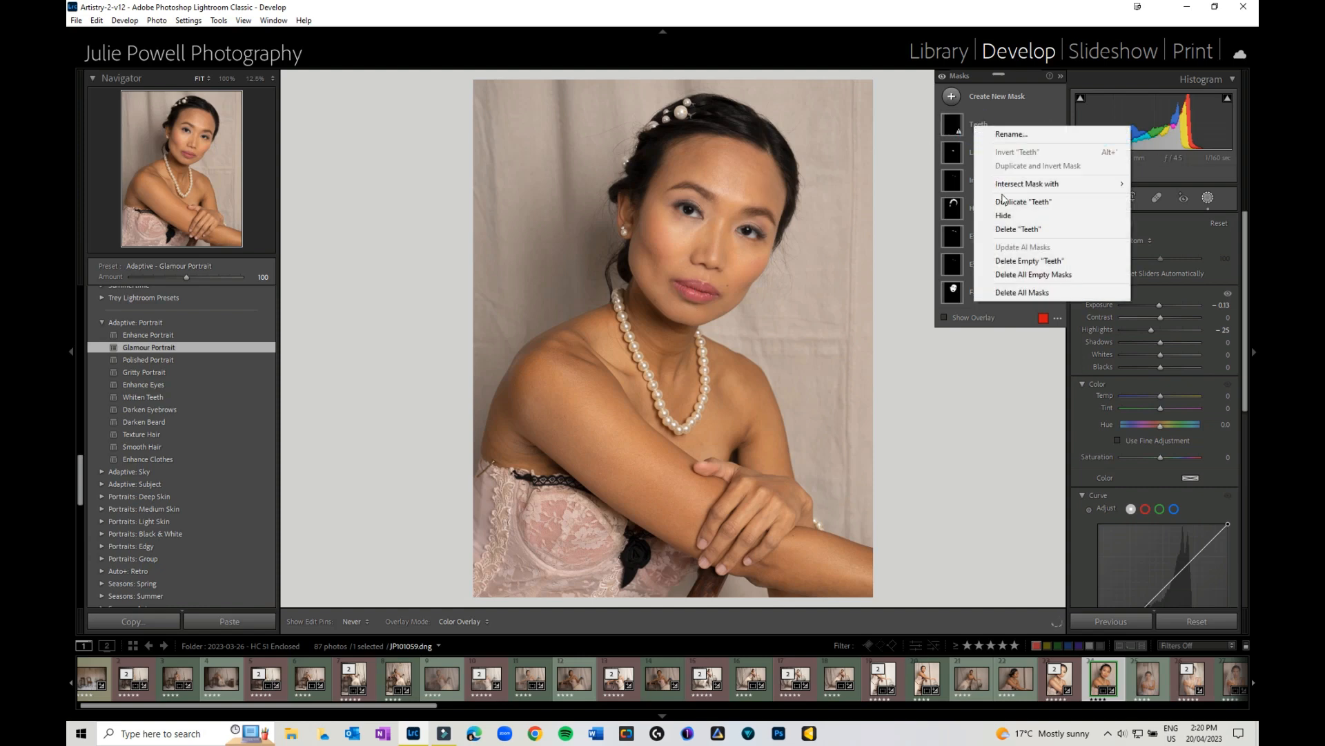
{"action": "left_click", "coordinate": [1008, 231]}
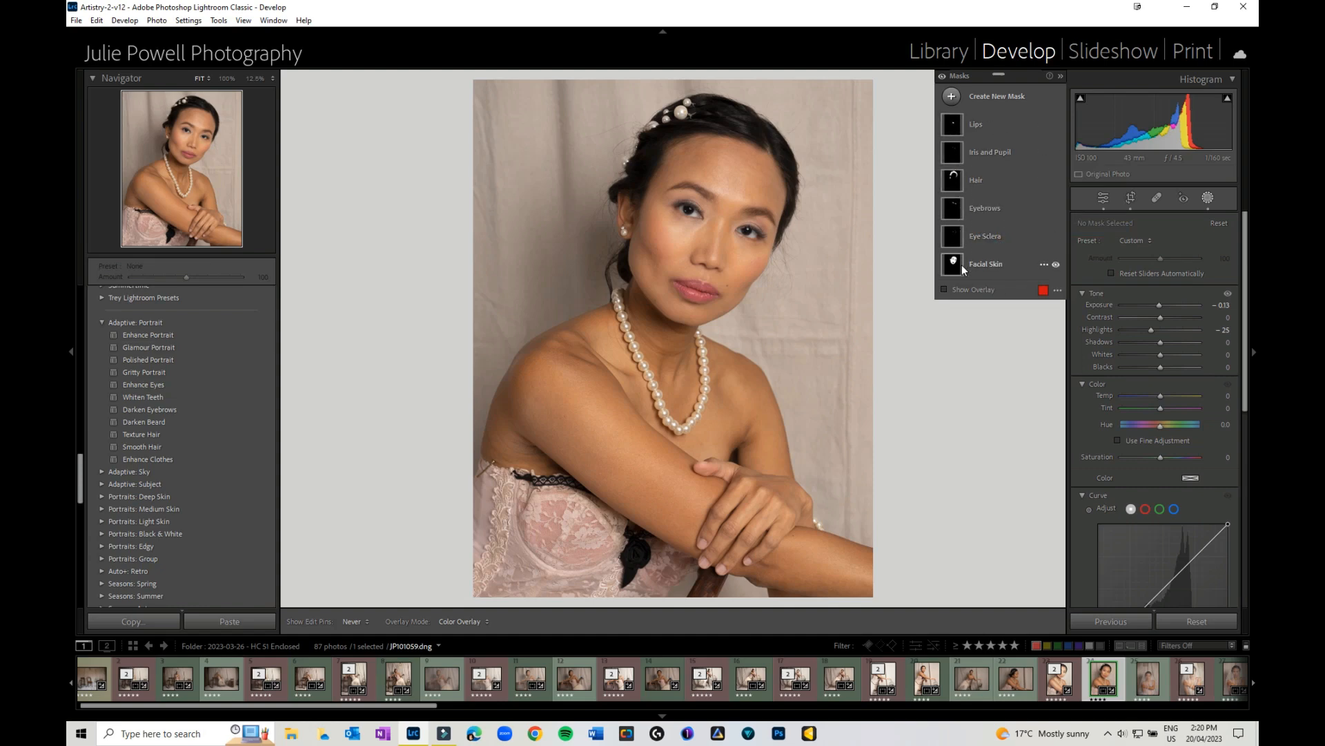
{"action": "left_click", "coordinate": [1000, 264]}
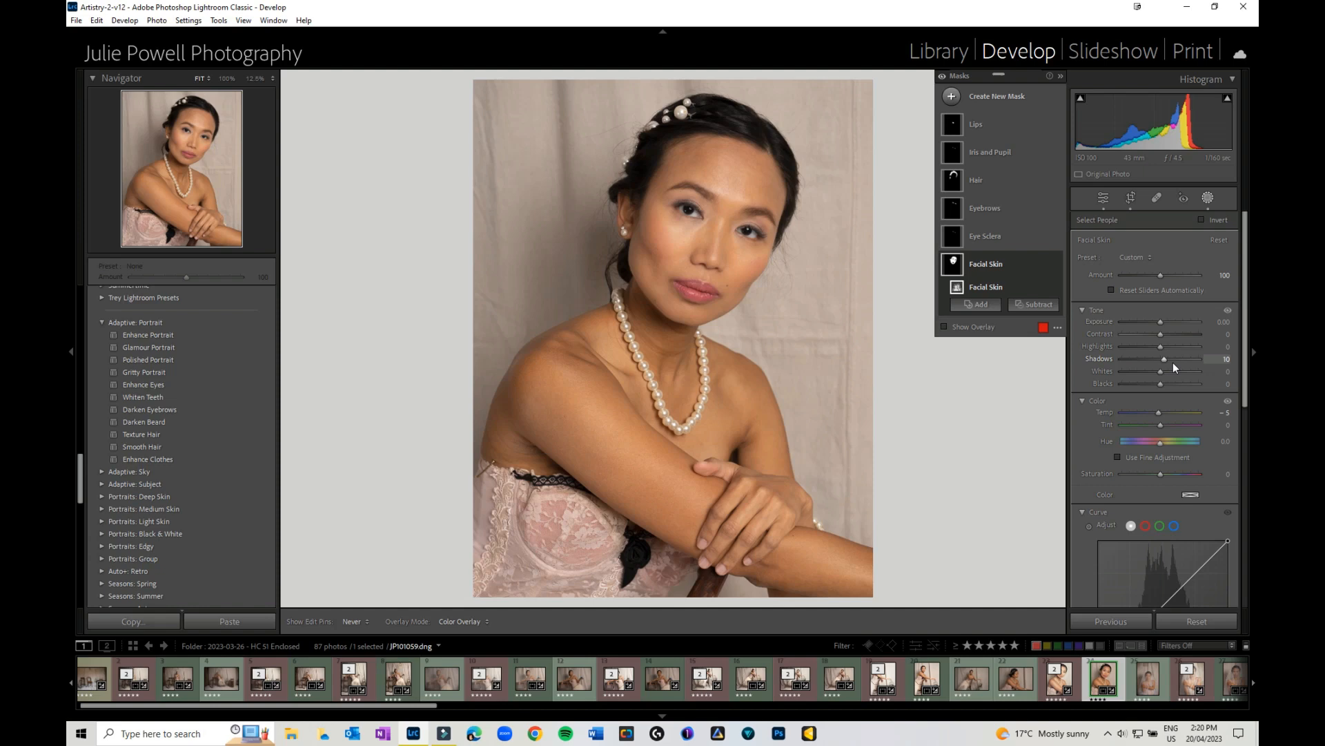
{"action": "scroll", "coordinate": [1173, 363], "scroll_direction": "down", "scroll_amount": 2}
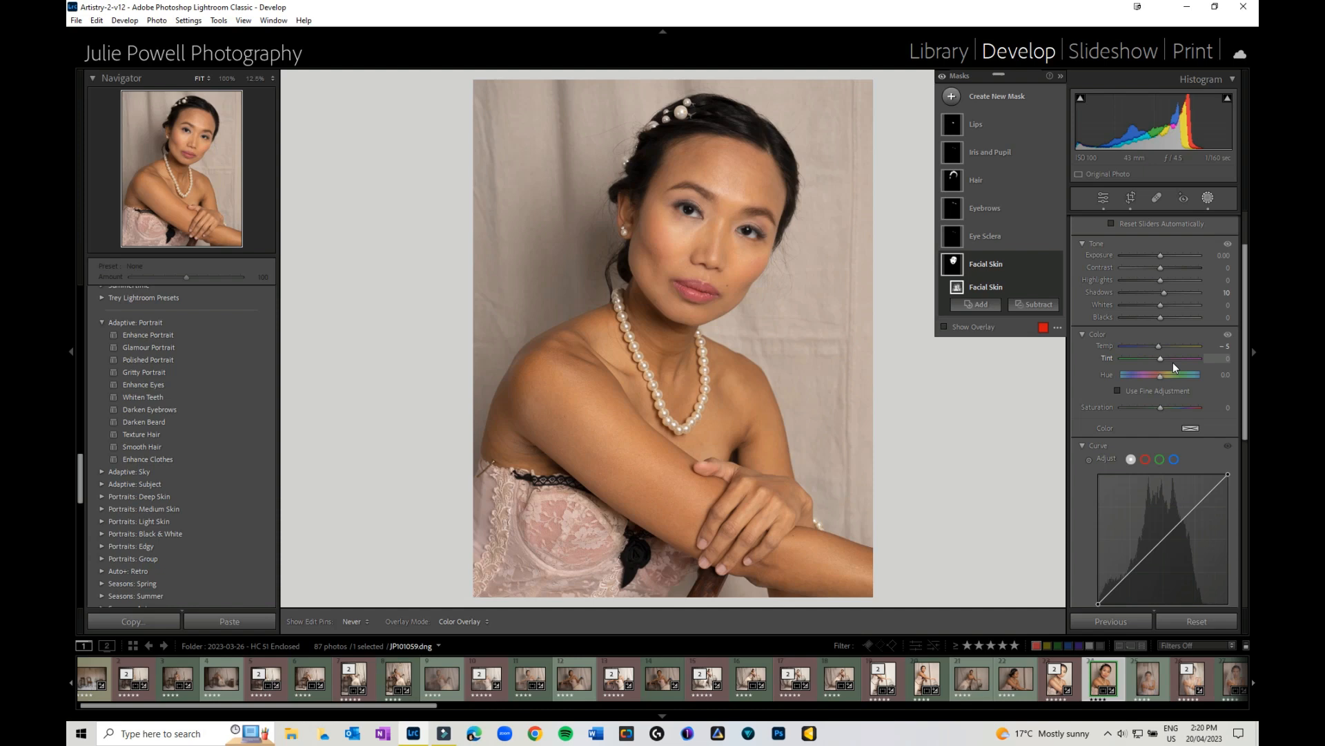
{"action": "scroll", "coordinate": [1173, 362], "scroll_direction": "down", "scroll_amount": 10}
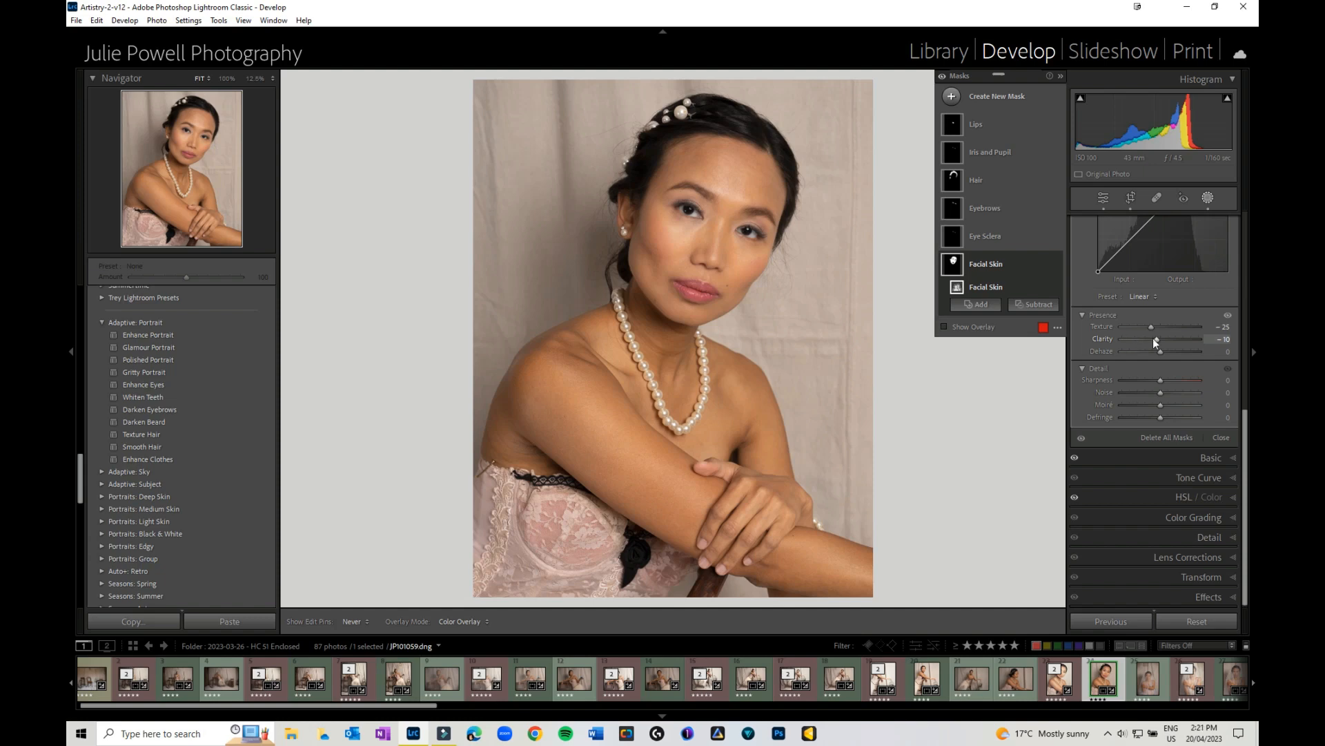
{"action": "scroll", "coordinate": [1164, 348], "scroll_direction": "up", "scroll_amount": 3}
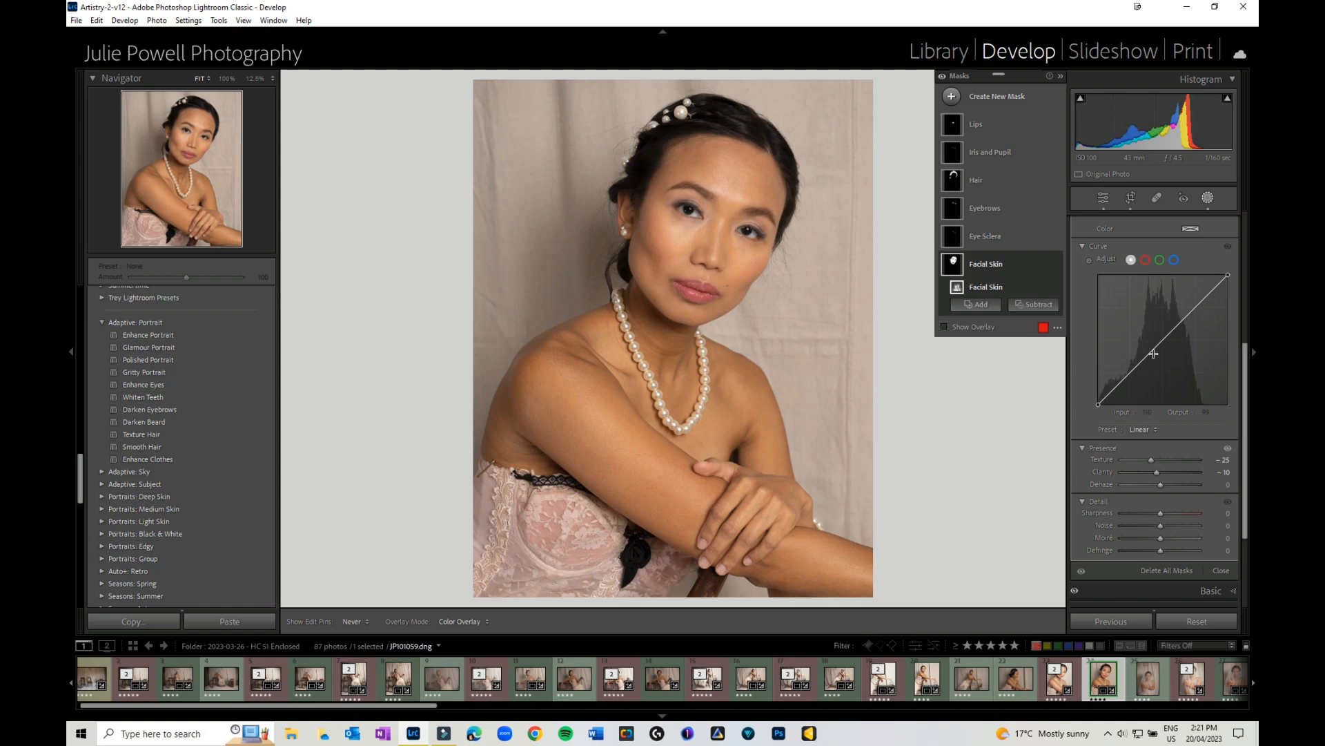
Adjust the Facial Skin mask's curve with points at input 83, output 80 and input 189, output 188.
{"action": "left_click", "coordinate": [1153, 354]}
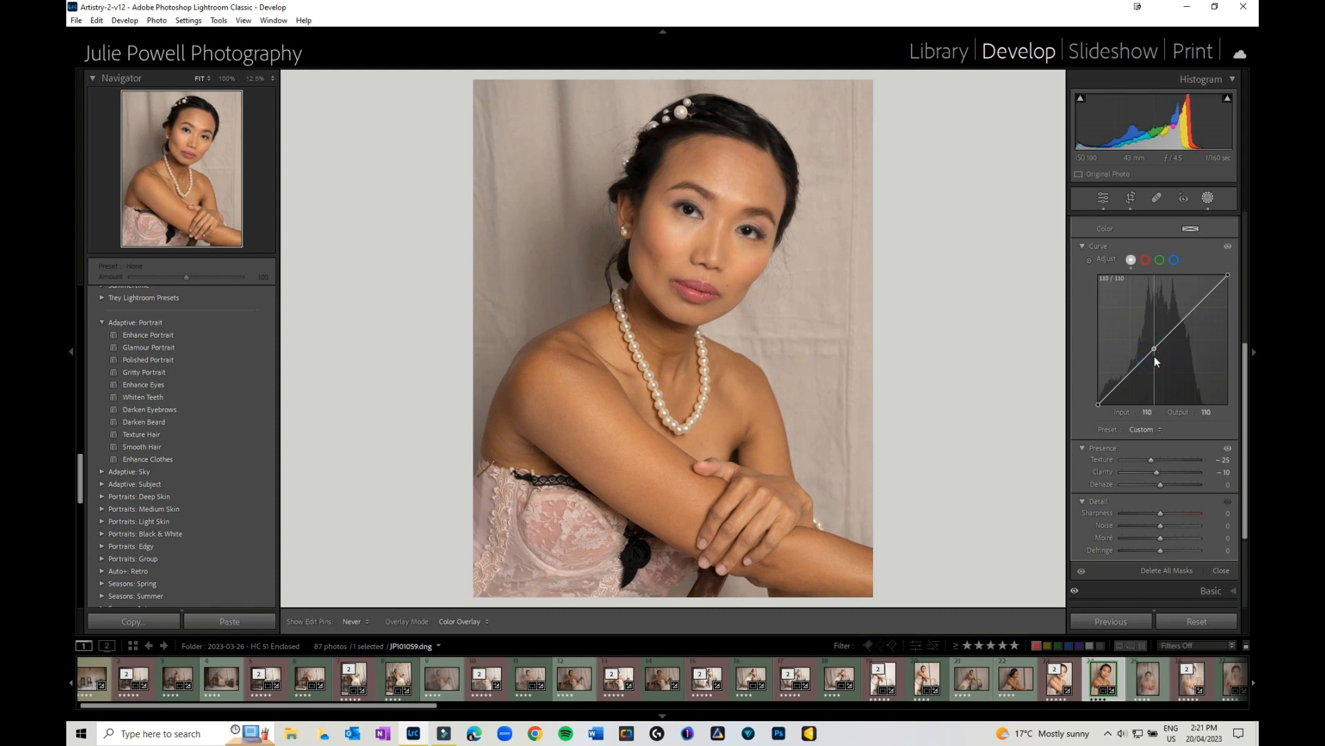
{"action": "left_click_drag", "start_coordinate": [1155, 355], "coordinate": [1154, 363]}
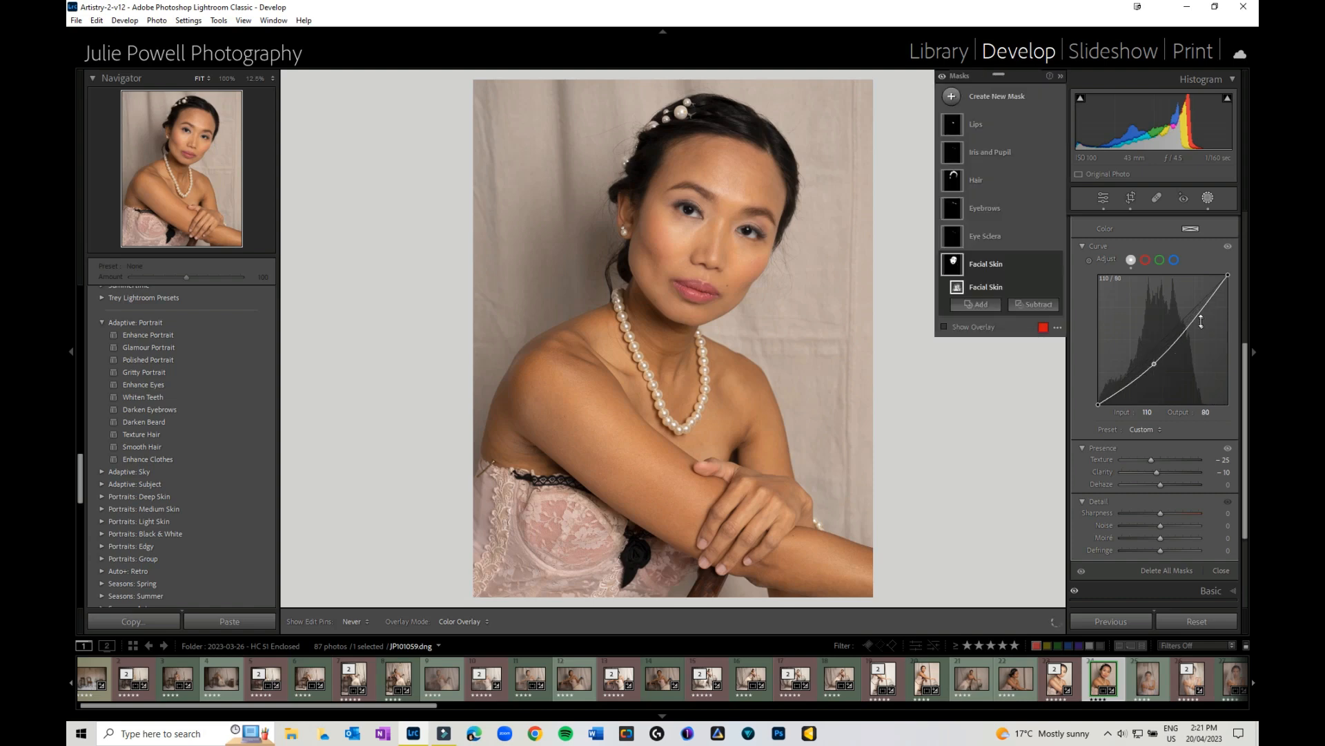
{"action": "left_click_drag", "start_coordinate": [1197, 316], "coordinate": [1194, 305]}
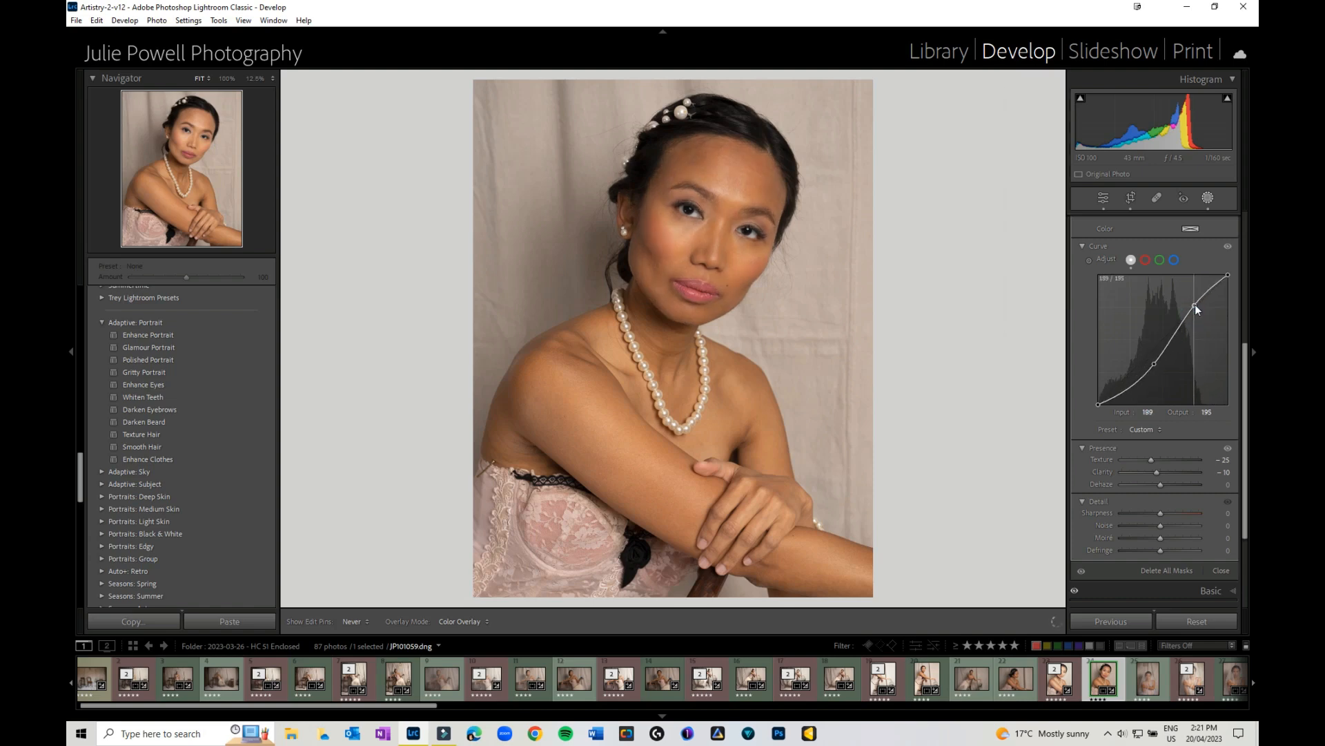
{"action": "left_click_drag", "start_coordinate": [1195, 305], "coordinate": [1195, 308]}
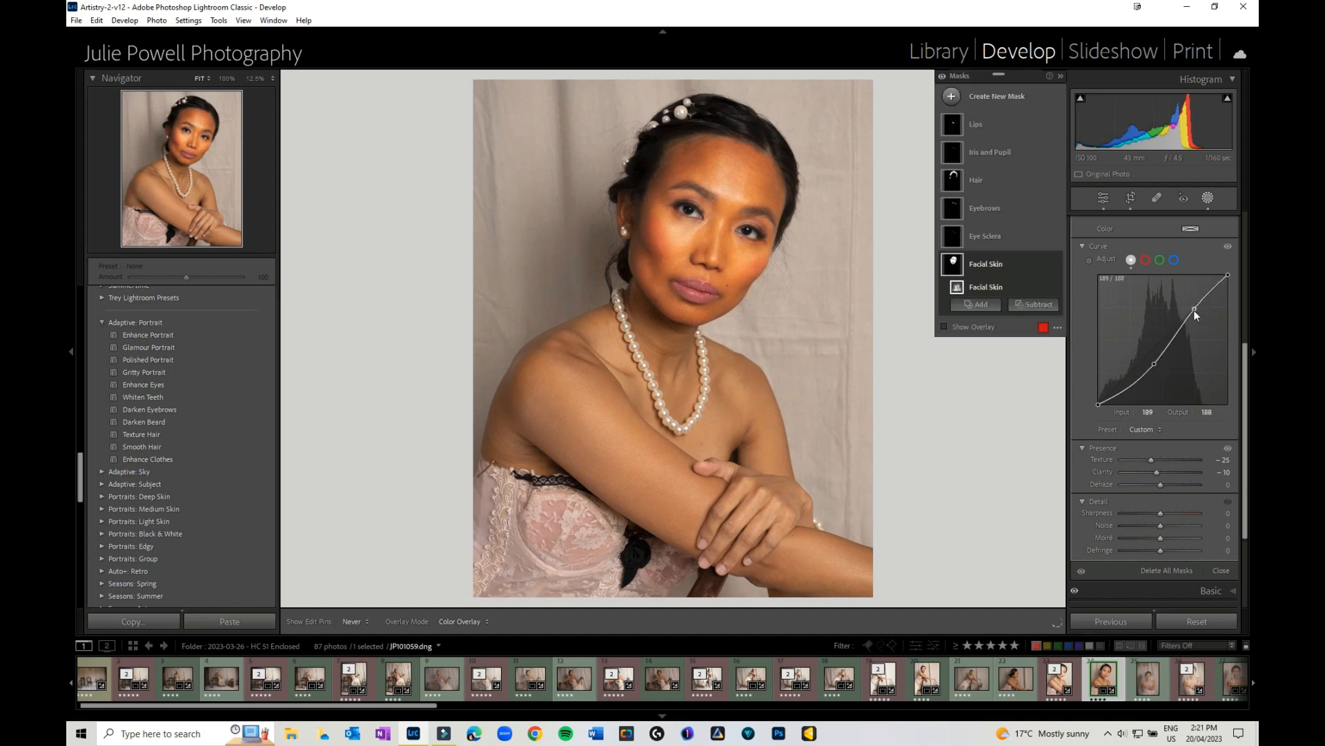
{"action": "left_click_drag", "start_coordinate": [1155, 363], "coordinate": [1140, 363]}
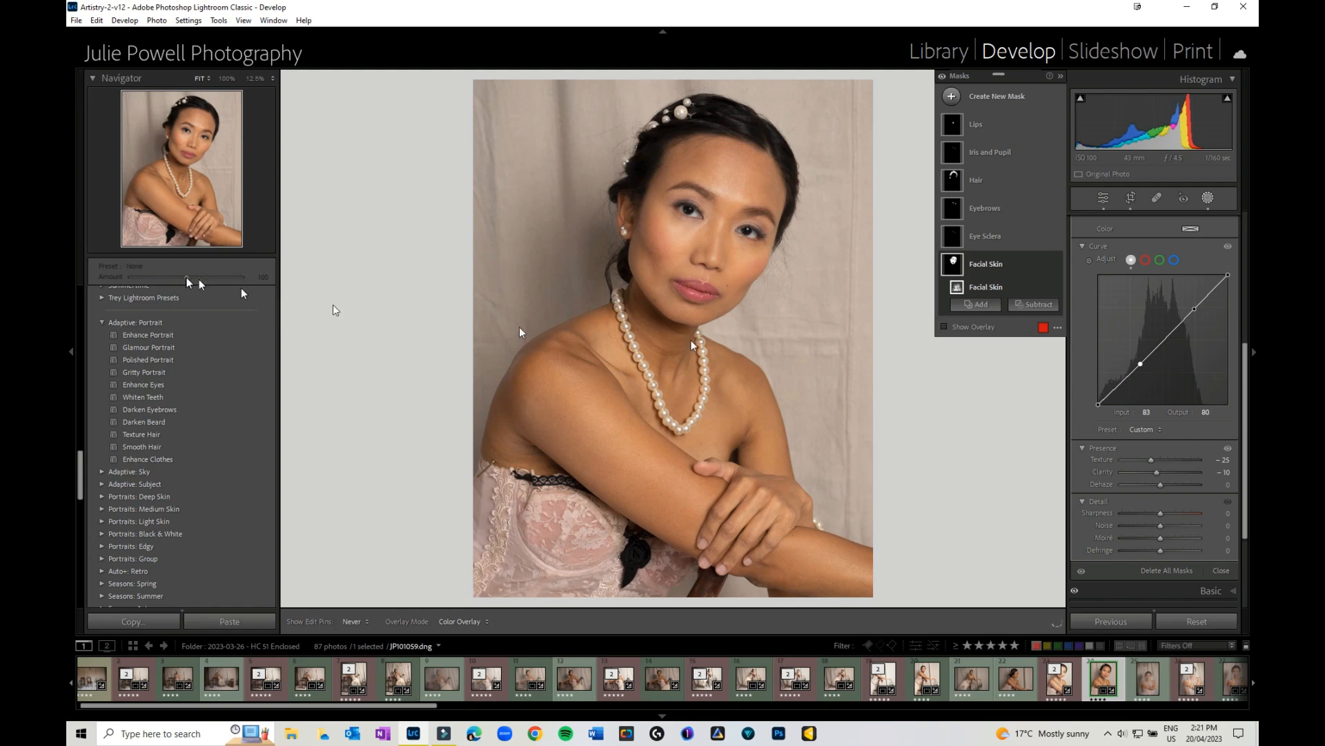
Collapse the mask list and try the Enhance Portrait adaptive preset with its amount reduced slightly.
{"action": "left_click", "coordinate": [1060, 76]}
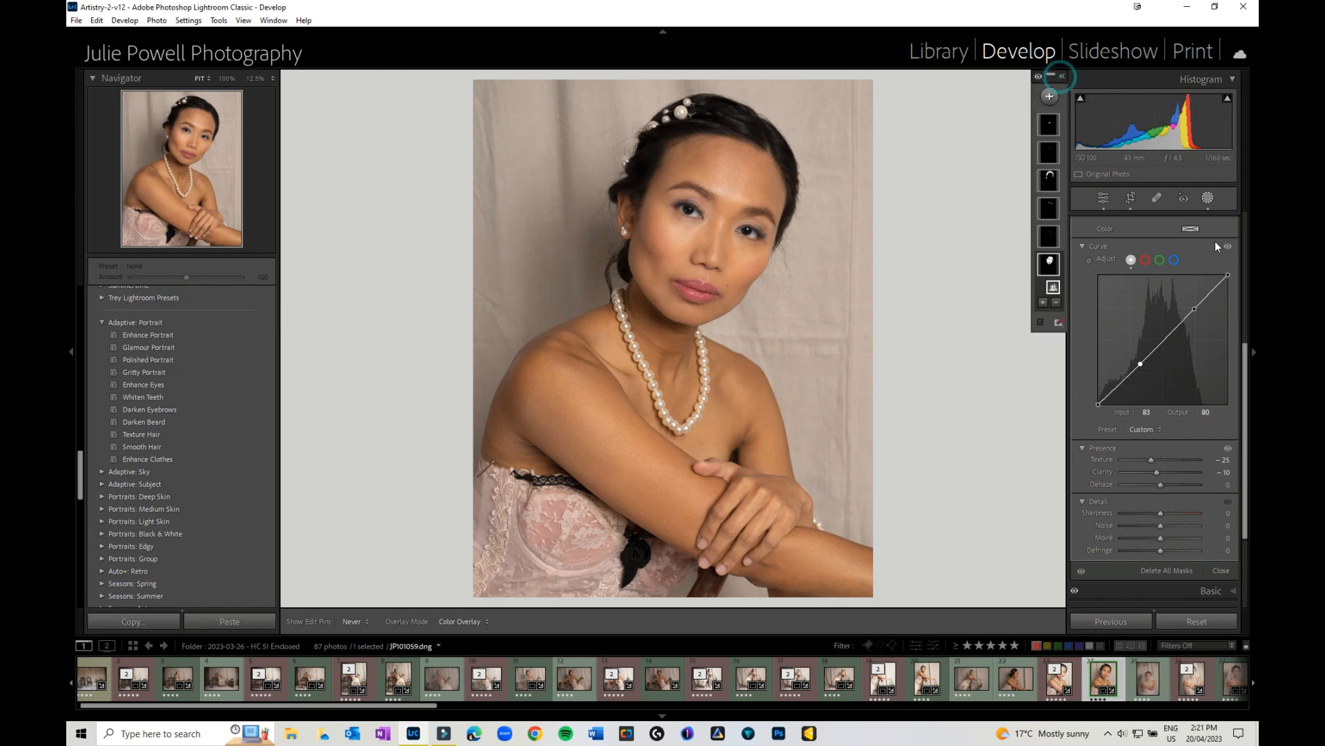
{"action": "left_click", "coordinate": [1163, 431]}
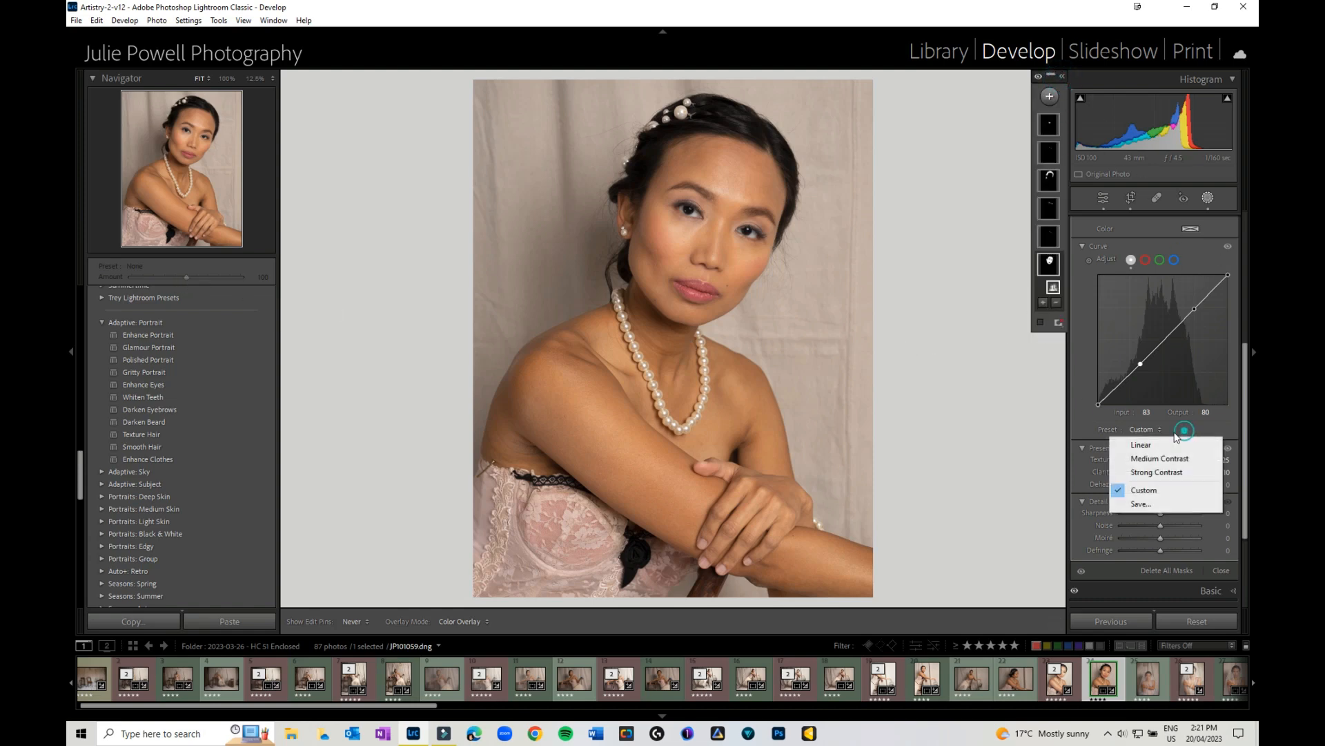
{"action": "left_click", "coordinate": [138, 332]}
{"action": "left_click", "coordinate": [138, 332]}
{"action": "left_click_drag", "start_coordinate": [182, 279], "coordinate": [175, 276]}
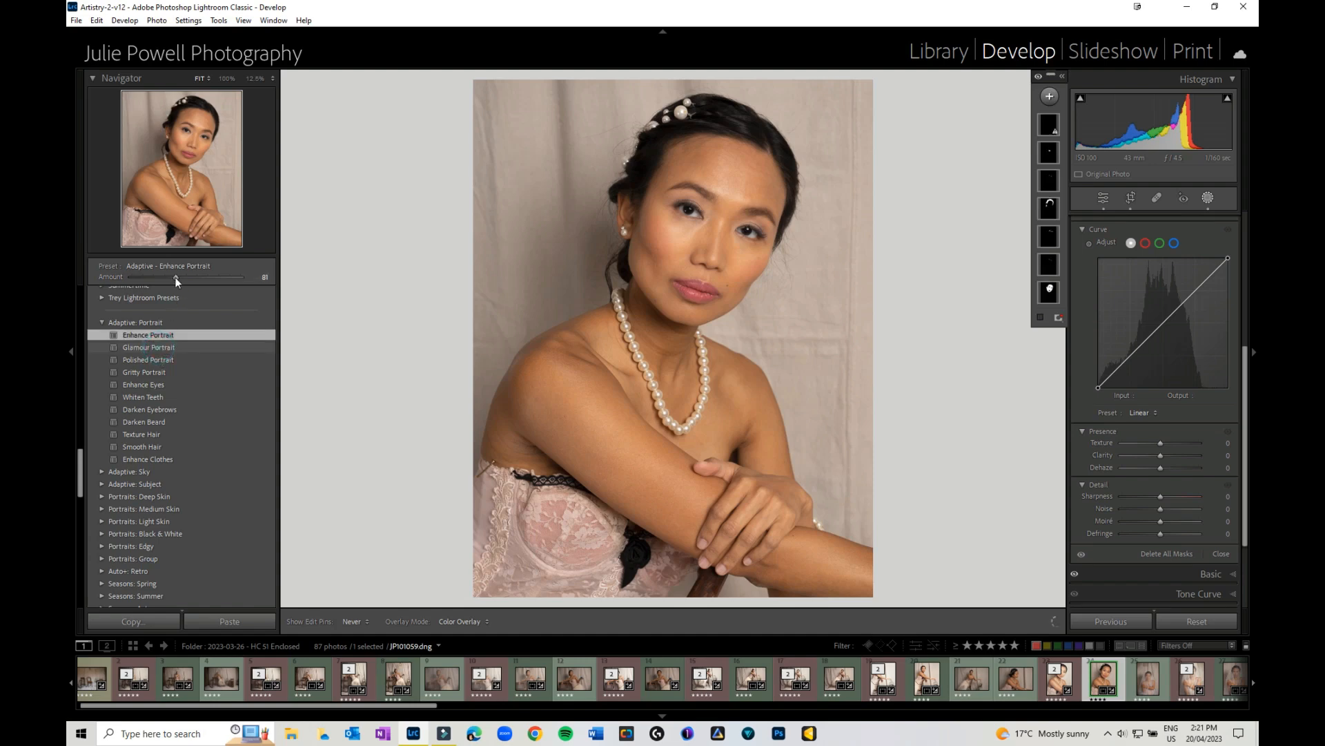
Apply the Glamour Portrait adaptive preset at an amount of 100 and close the masking tools.
{"action": "left_click", "coordinate": [159, 347]}
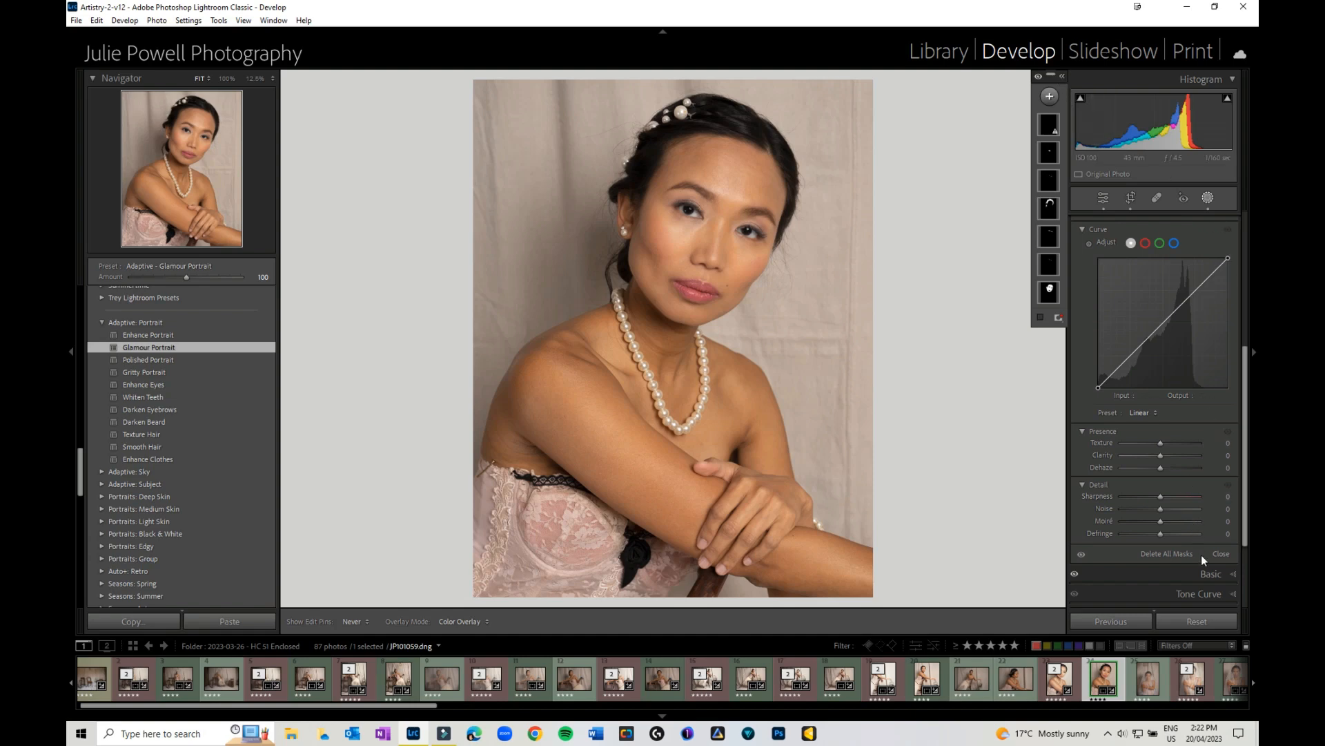
{"action": "left_click", "coordinate": [1220, 554]}
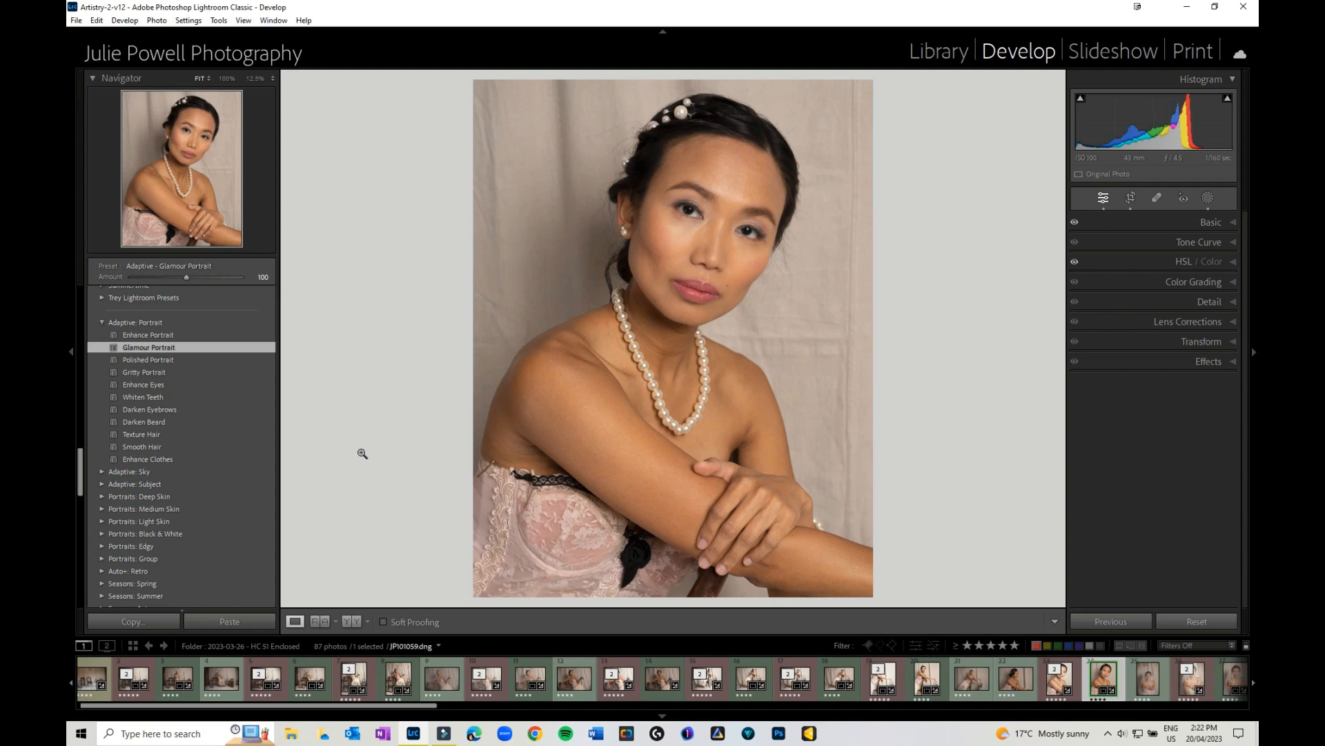
Expand the Adaptive: Sky and Adaptive: Subject preset groups and preview the Pop subject preset on the portrait.
{"action": "left_click", "coordinate": [101, 471]}
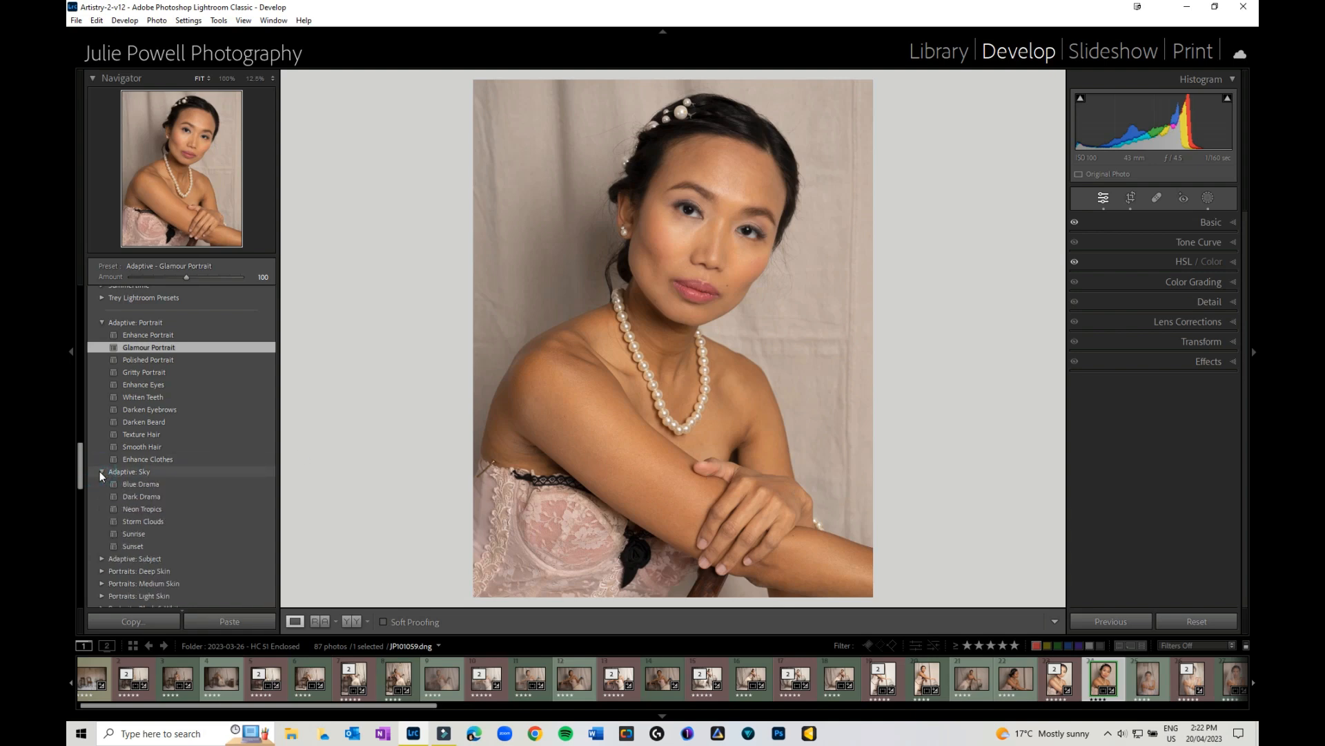
{"action": "scroll", "coordinate": [100, 471], "scroll_direction": "down", "scroll_amount": 3}
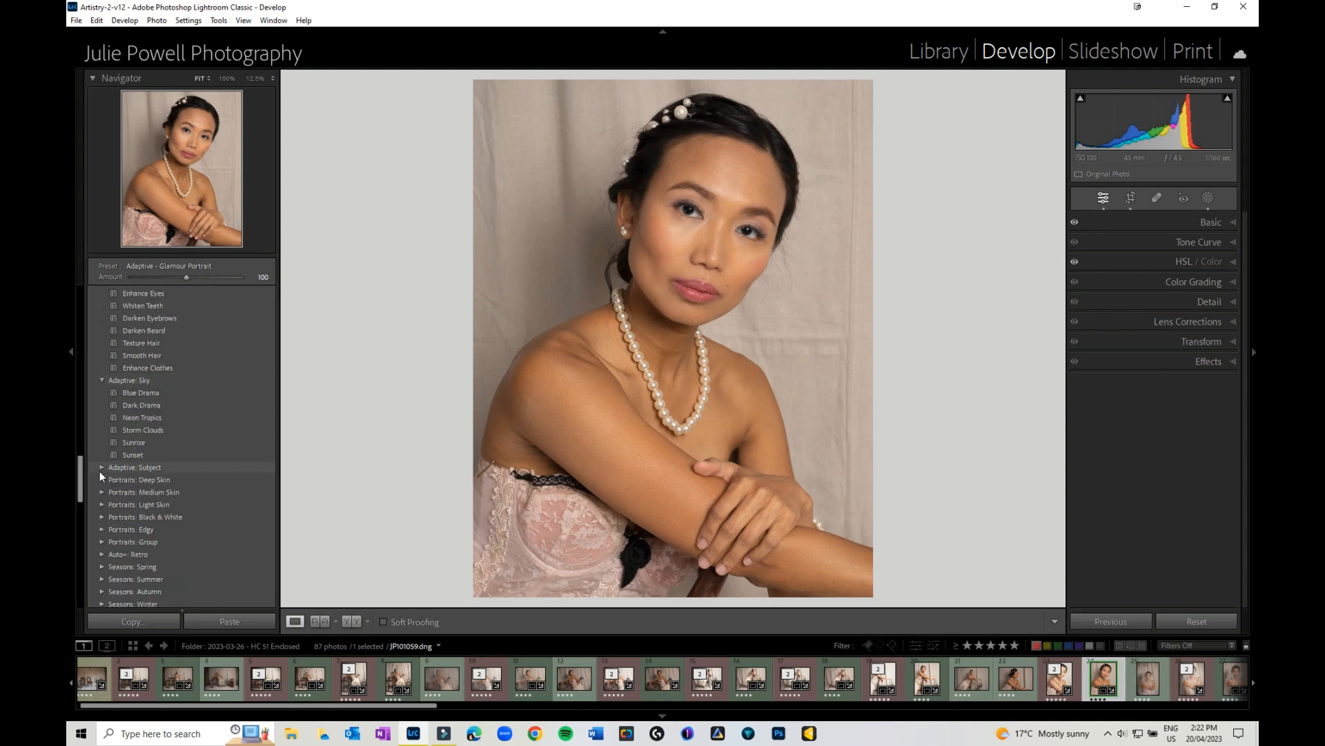
{"action": "left_click", "coordinate": [99, 471]}
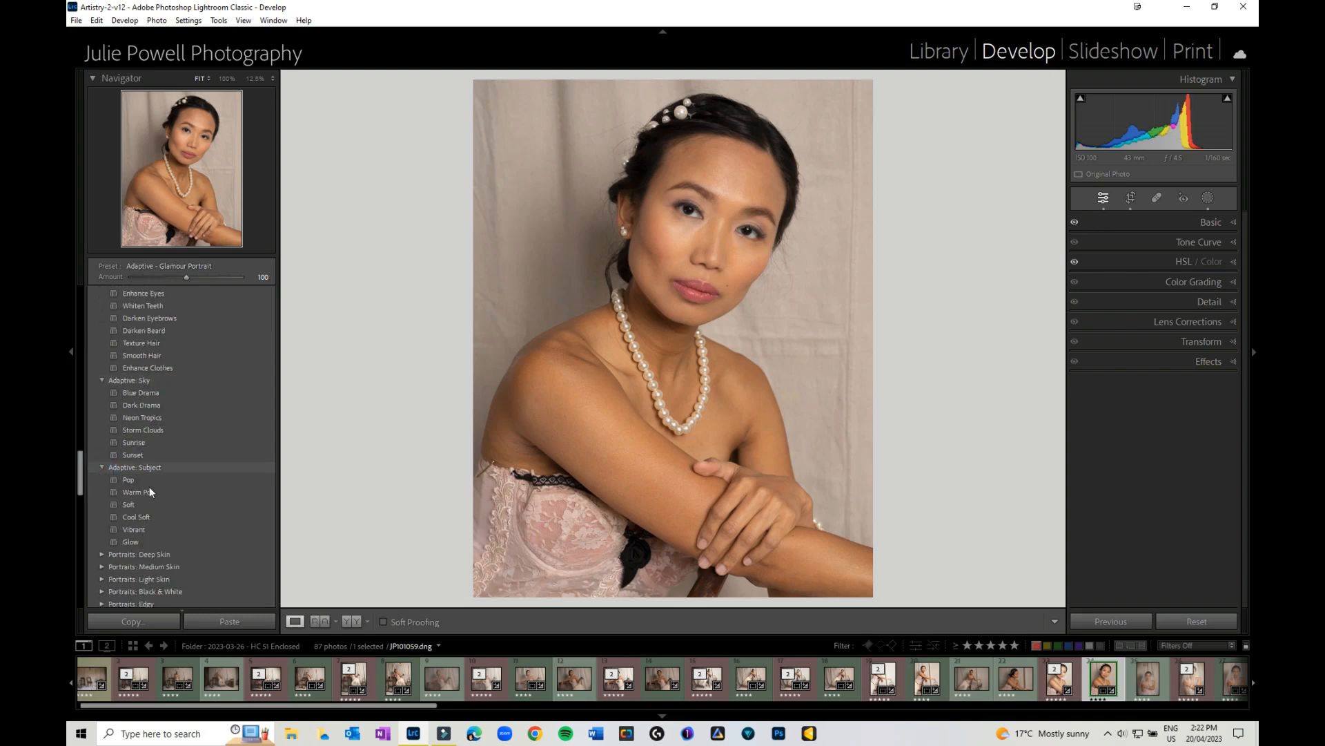
{"action": "left_click", "coordinate": [115, 481]}
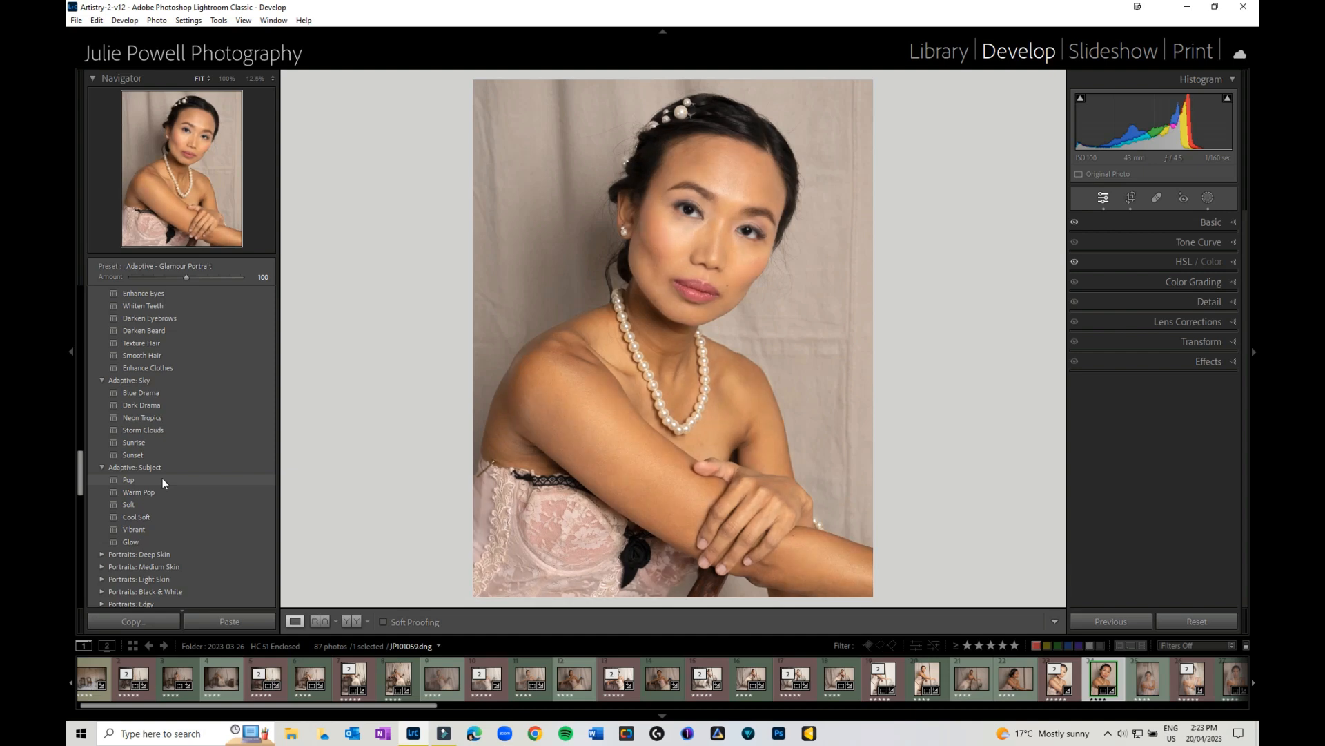
Reopen the portrait's masks, review the available local adjustments, and return to the Adaptive: Portrait presets.
{"action": "left_click", "coordinate": [1207, 199]}
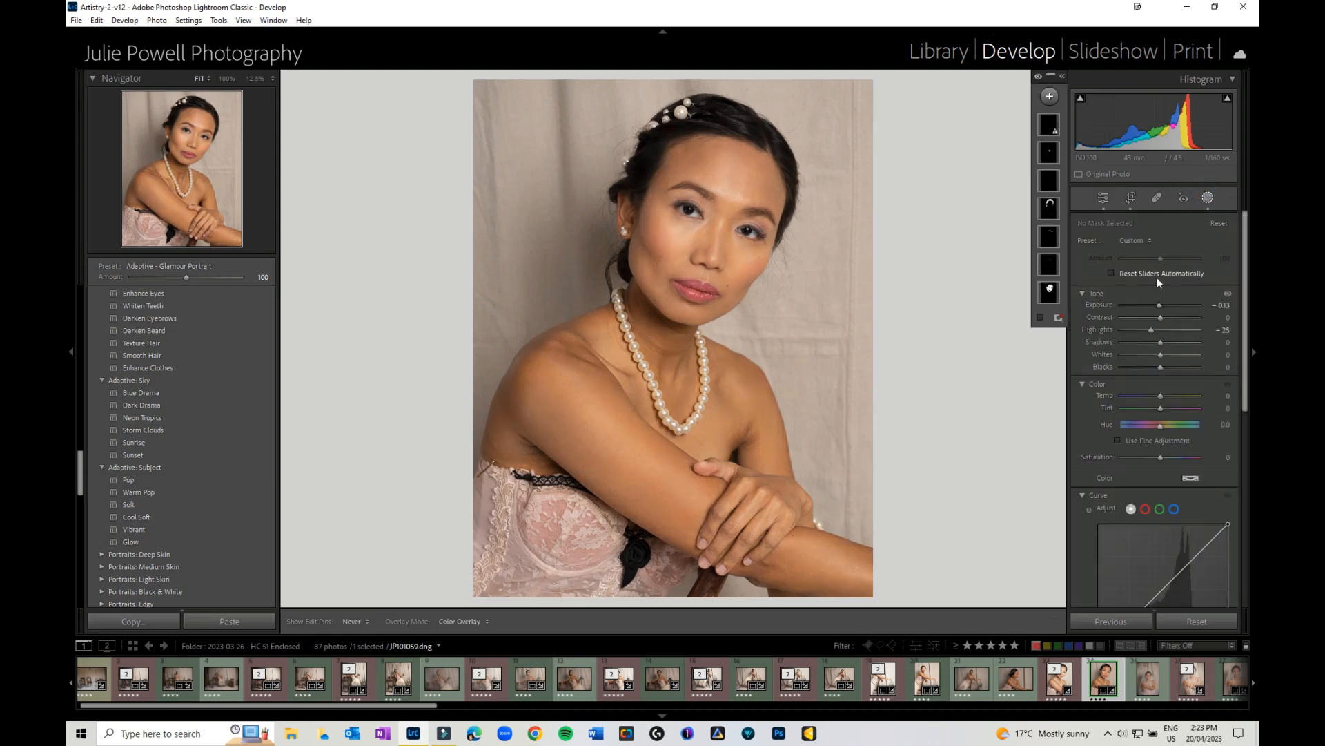
{"action": "scroll", "coordinate": [1162, 477], "scroll_direction": "down", "scroll_amount": 3}
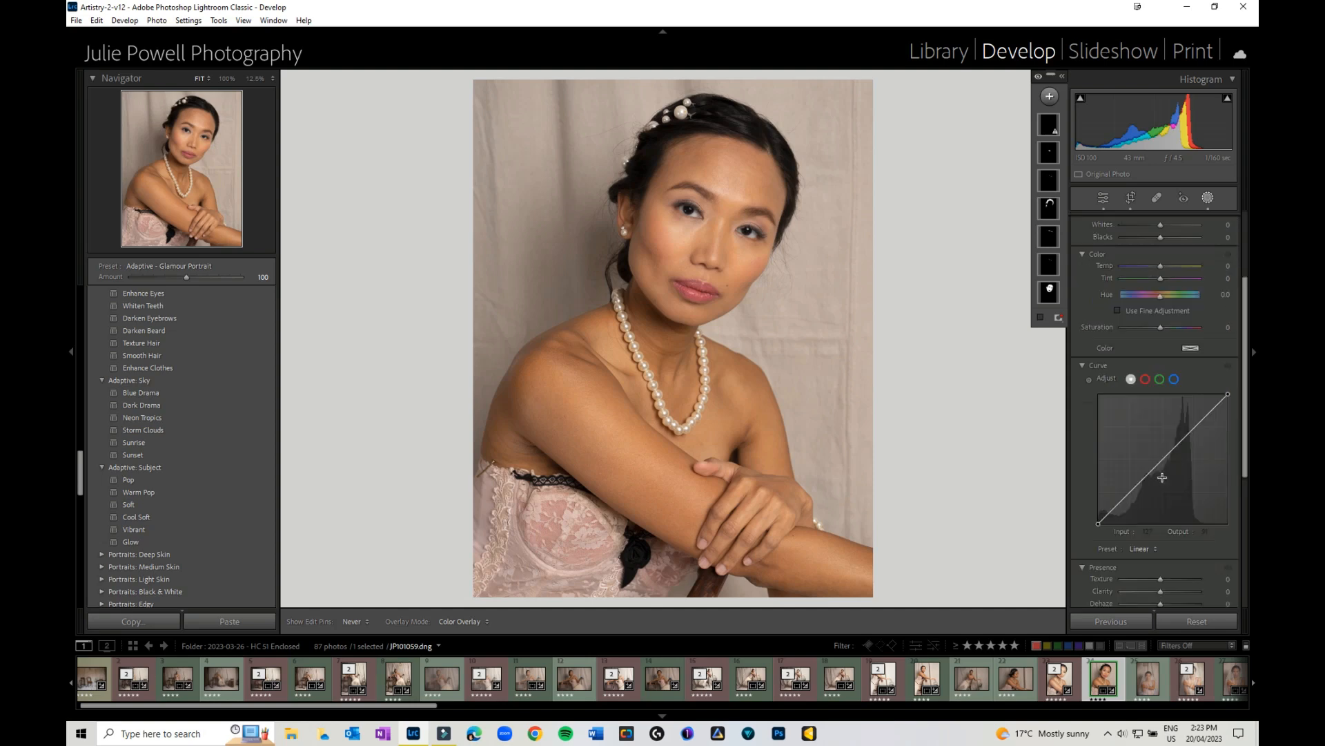
{"action": "scroll", "coordinate": [1149, 415], "scroll_direction": "down", "scroll_amount": 3}
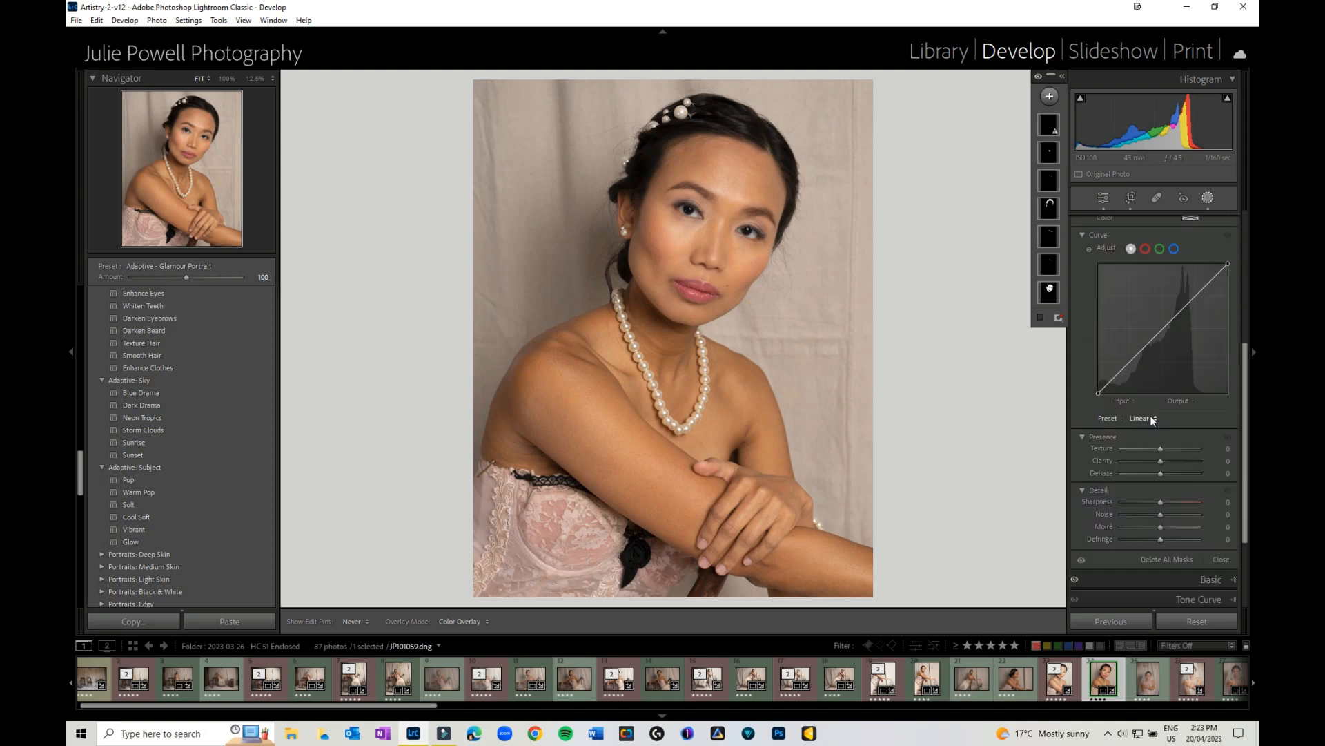
{"action": "scroll", "coordinate": [1150, 416], "scroll_direction": "down", "scroll_amount": 3}
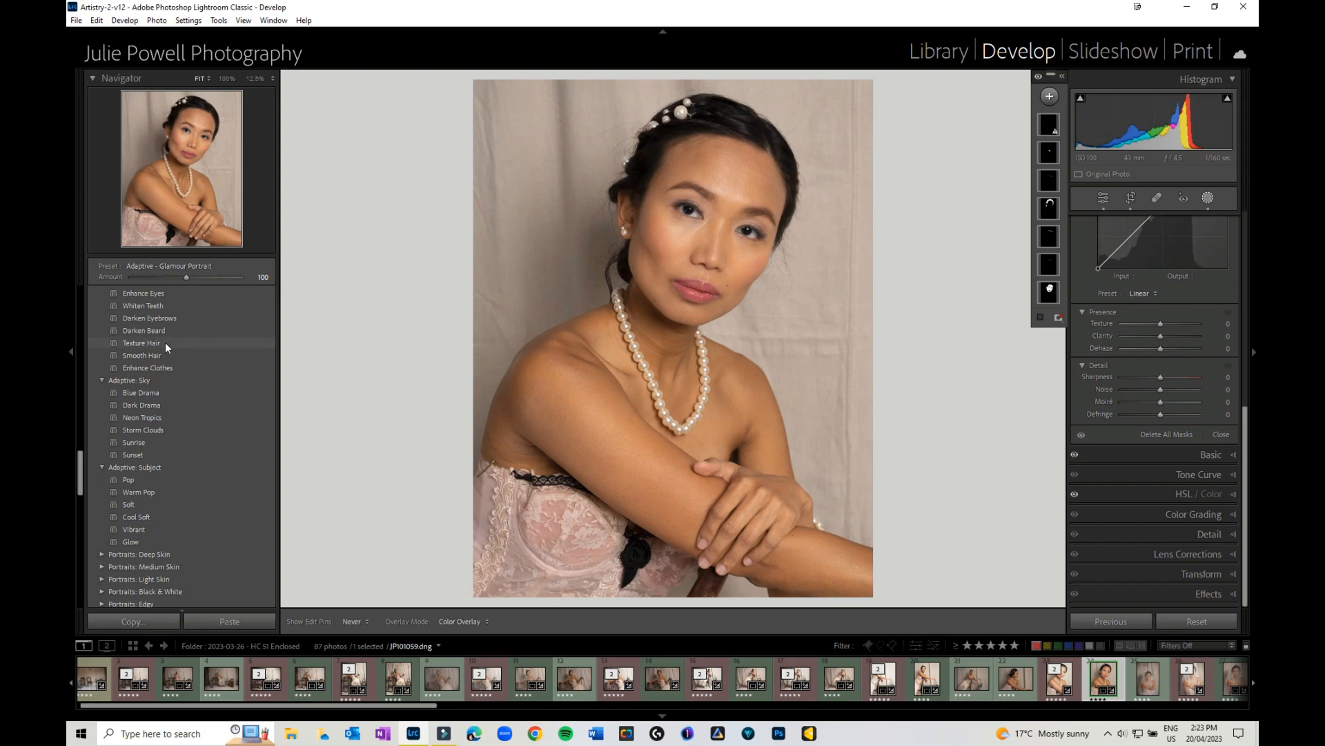
{"action": "scroll", "coordinate": [161, 342], "scroll_direction": "up", "scroll_amount": 2}
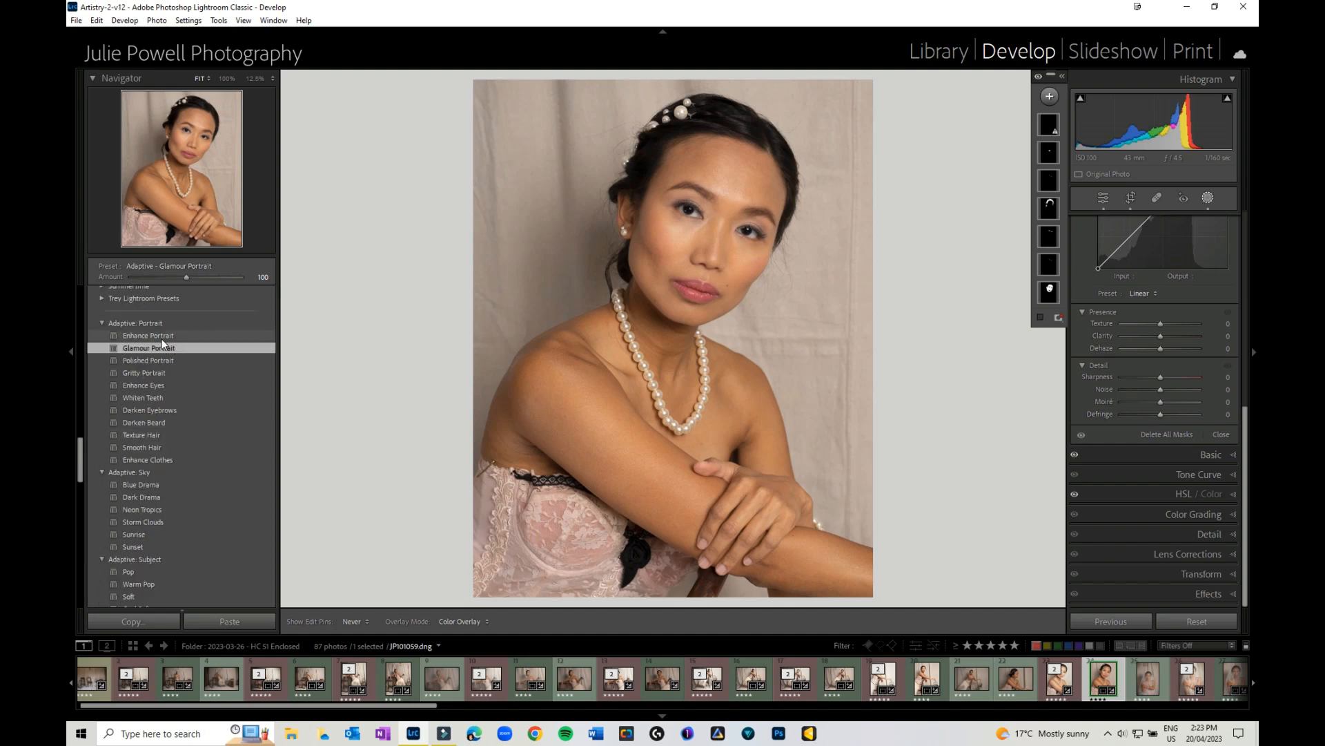